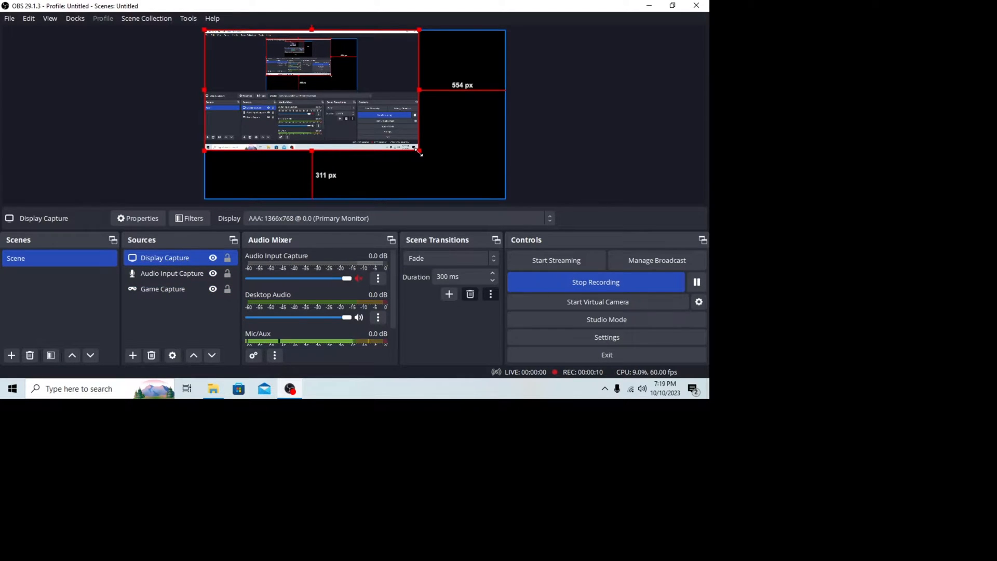
Resize the Display Capture source in the preview so it fills the whole canvas.
left_click_drag(419, 151, 504, 199)
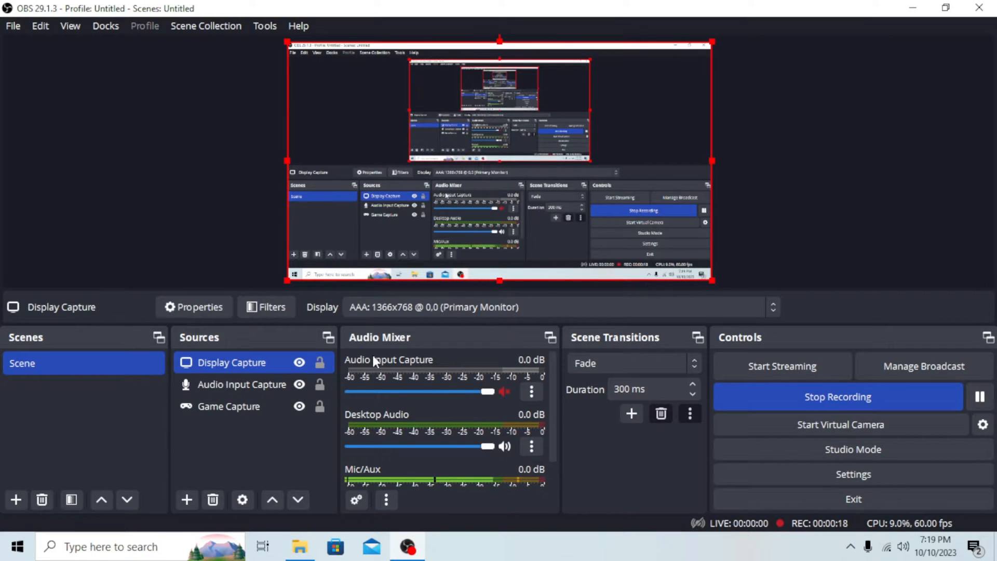
left_click(187, 499)
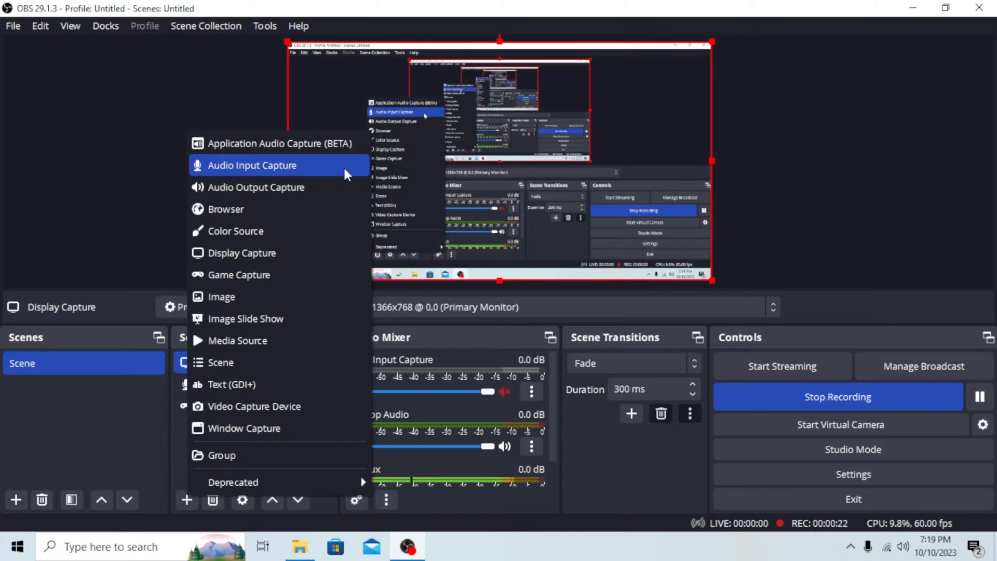
left_click(254, 165)
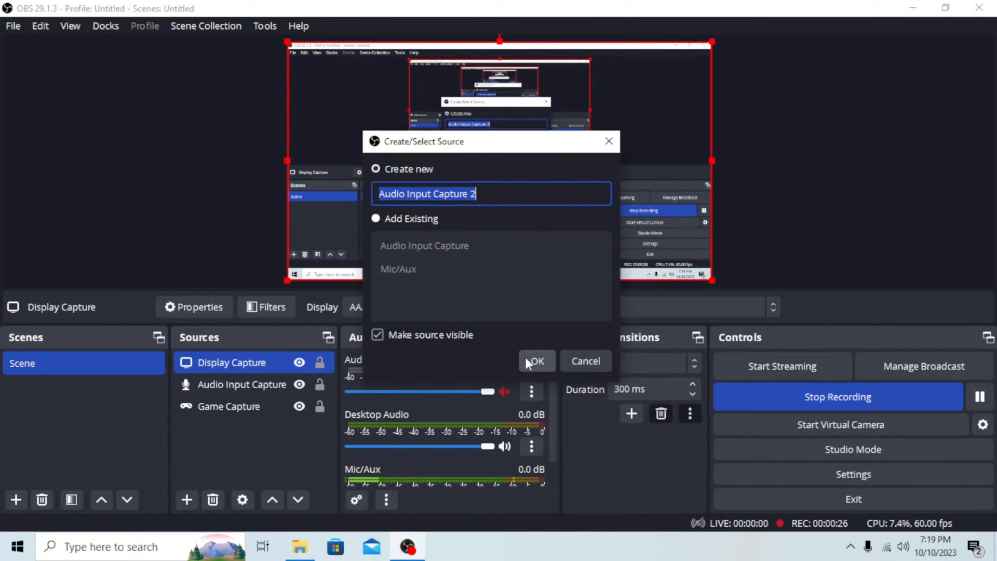
left_click(600, 366)
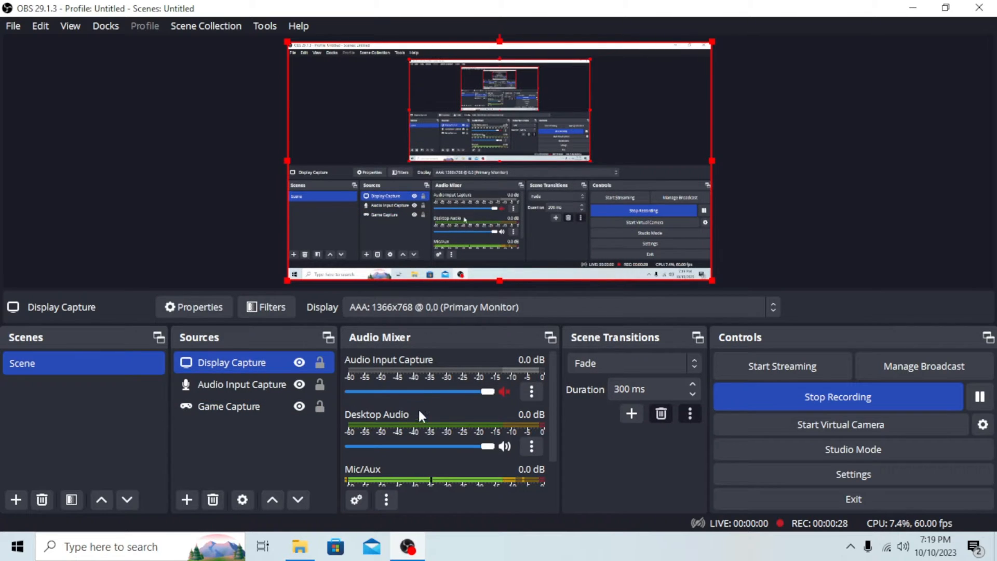
Select the Audio Input Capture source and examine the mixer channels for Audio Input Capture, Desktop Audio and Mic/Aux.
left_click(273, 388)
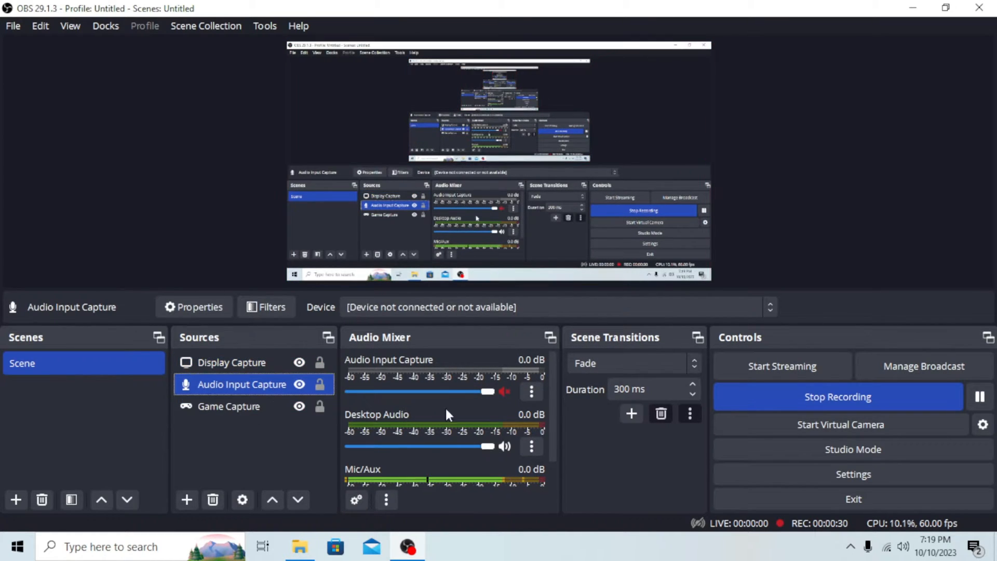
scroll(441, 404, "down", 1)
scroll(460, 427, "up", 1)
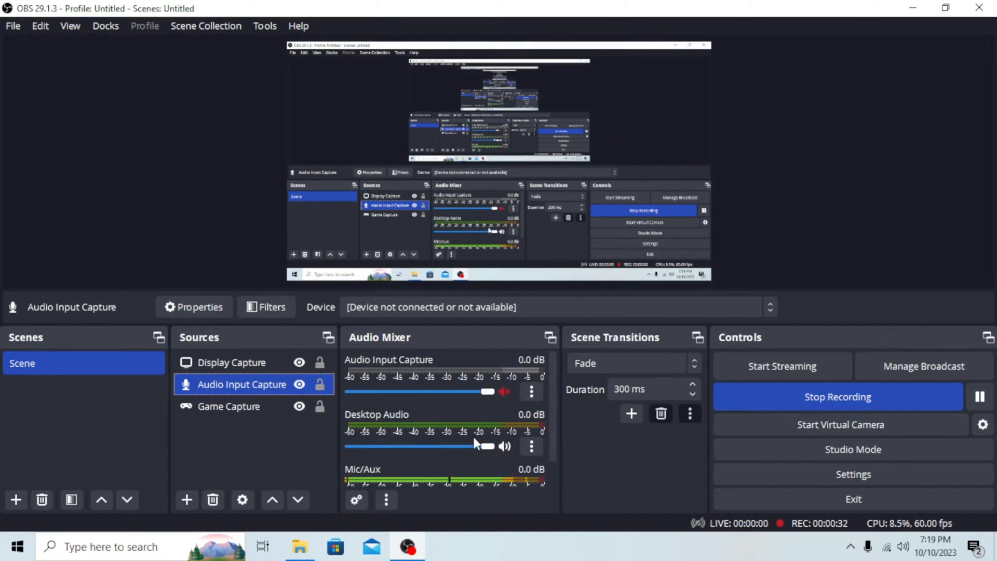
scroll(428, 415, "down", 1)
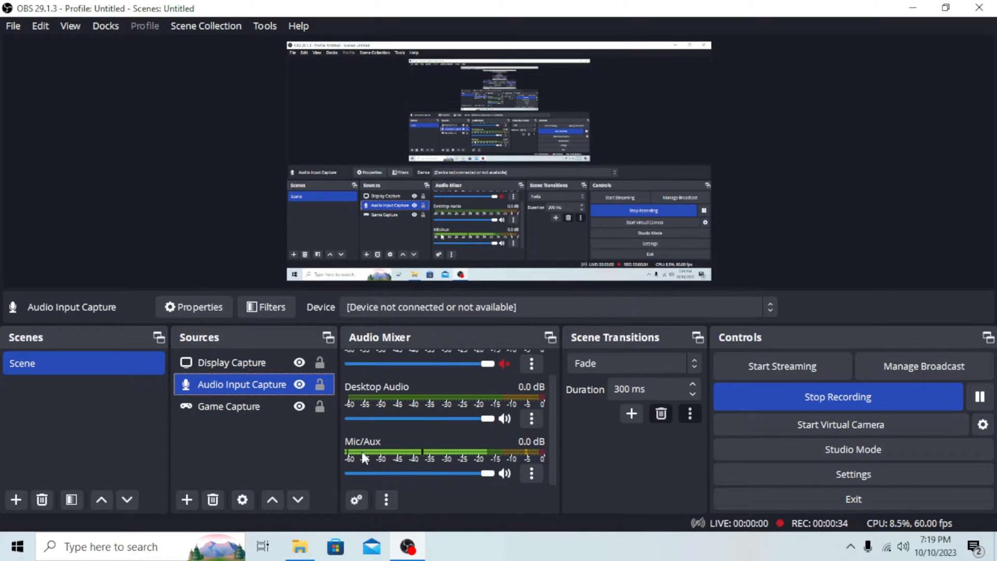
scroll(419, 443, "up", 1)
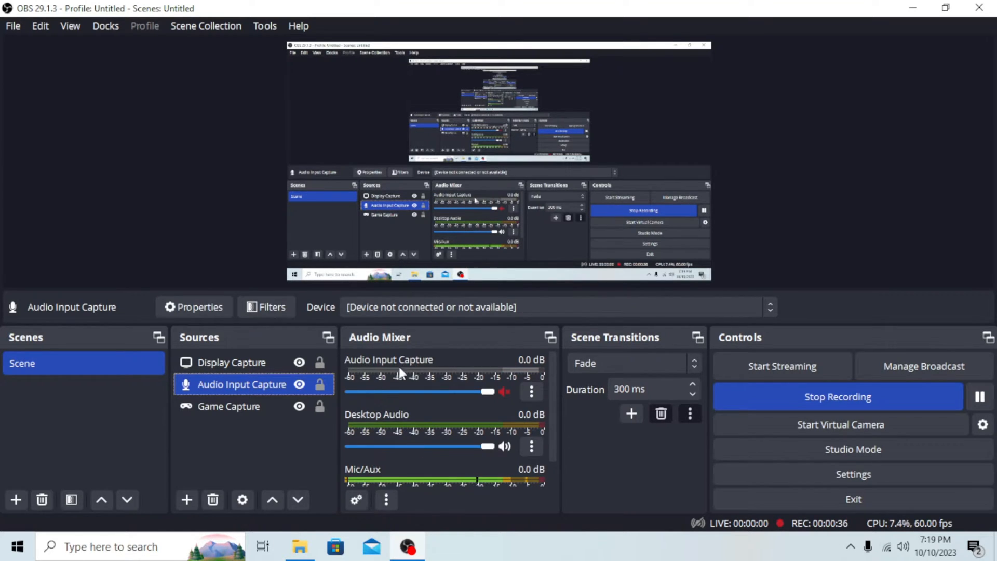
scroll(417, 365, "down", 1)
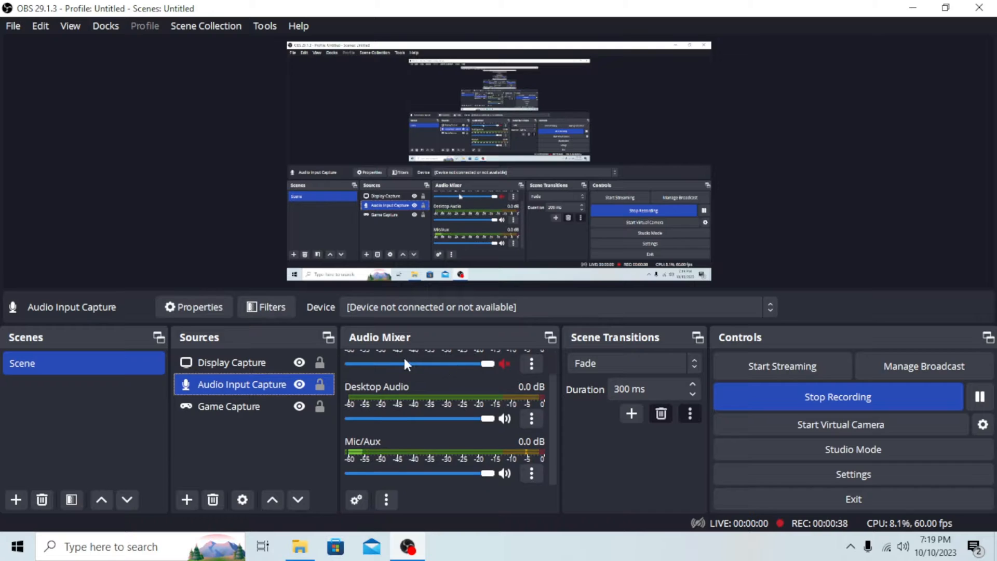
scroll(416, 358, "up", 1)
scroll(434, 384, "down", 1)
scroll(446, 405, "up", 1)
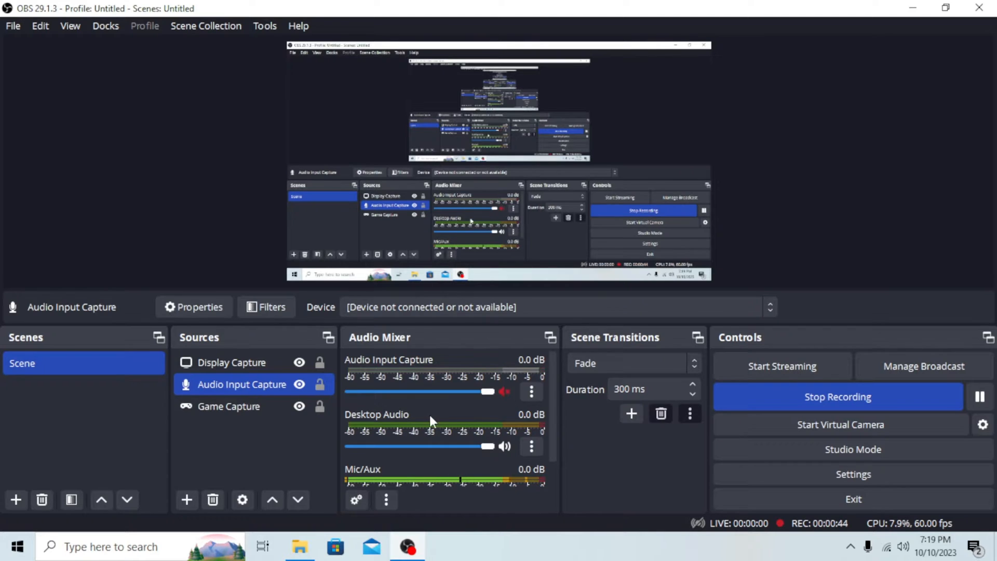
scroll(429, 418, "down", 1)
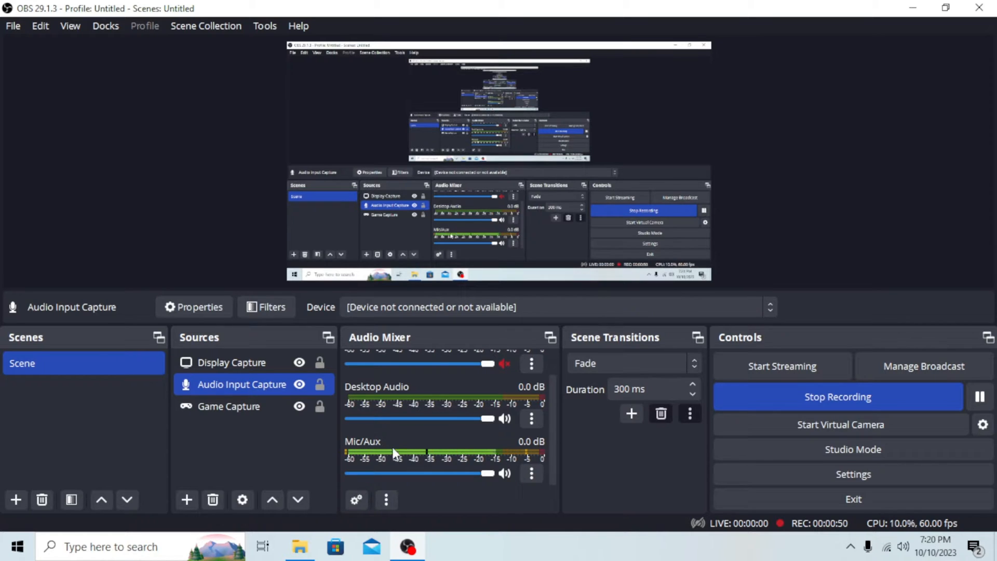
scroll(389, 416, "up", 1)
scroll(433, 413, "down", 1)
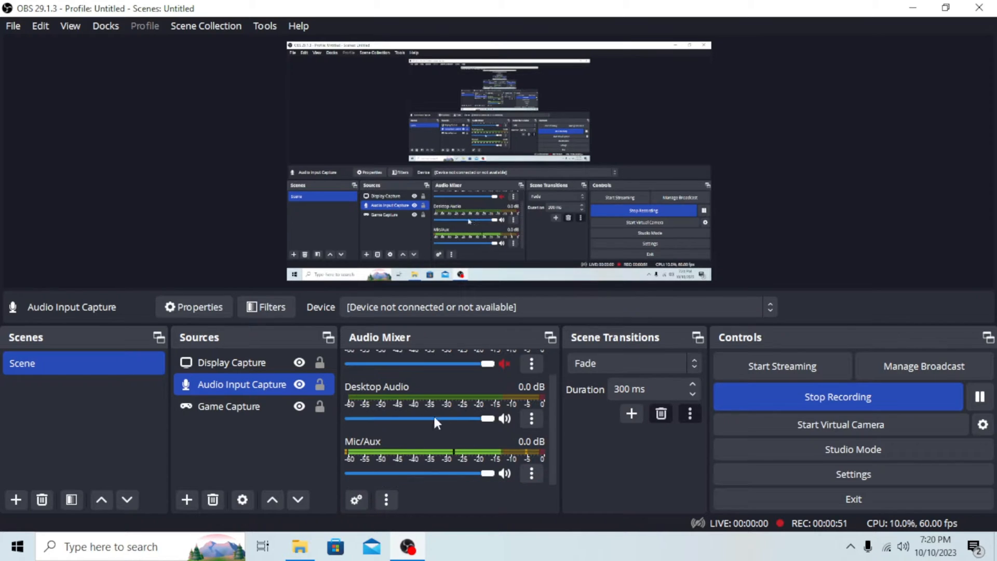
Set the Mic/Aux device to Microphone (V8) in its properties and accept the setting.
left_click(526, 470)
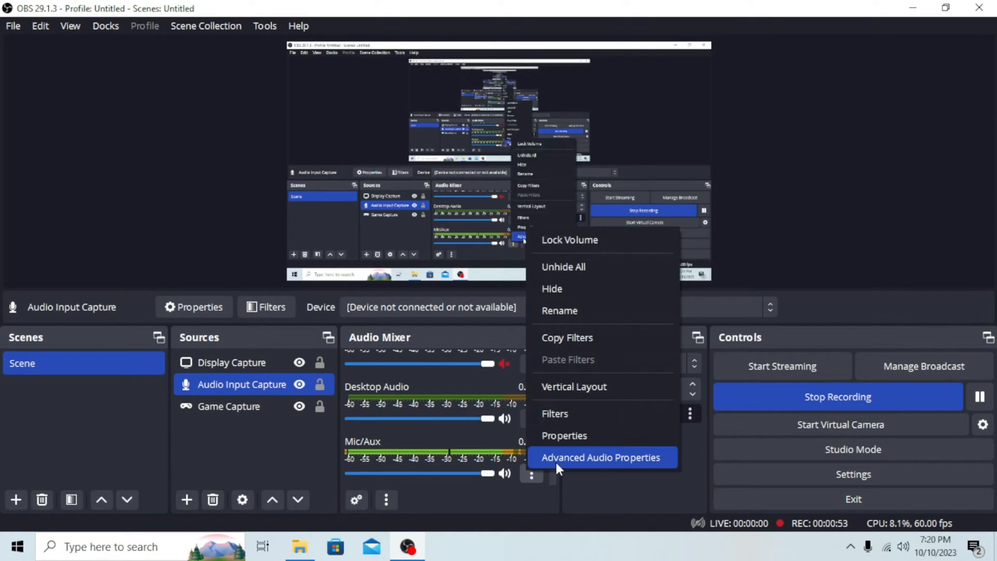
left_click(596, 441)
left_click(349, 86)
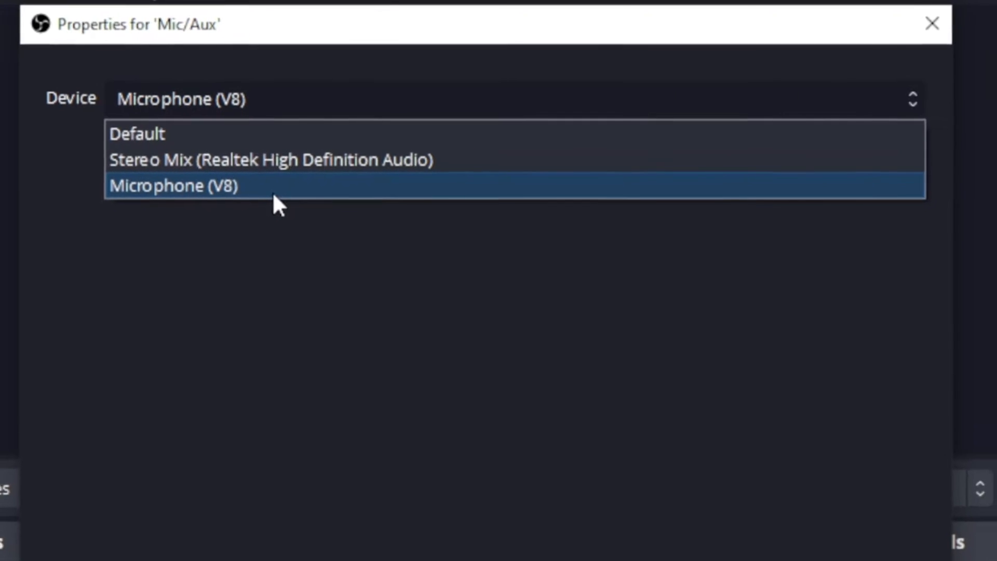
left_click(284, 178)
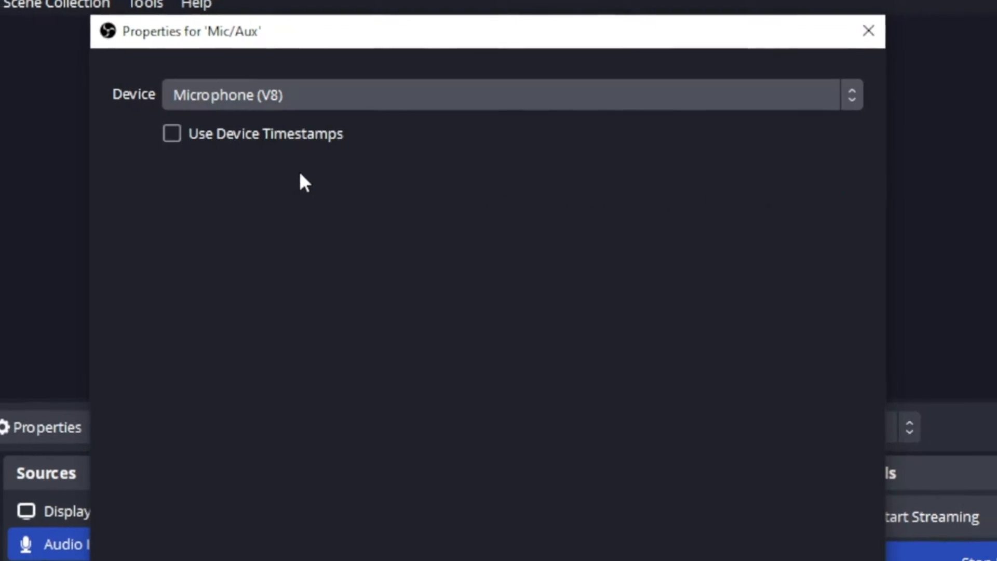
left_click(328, 96)
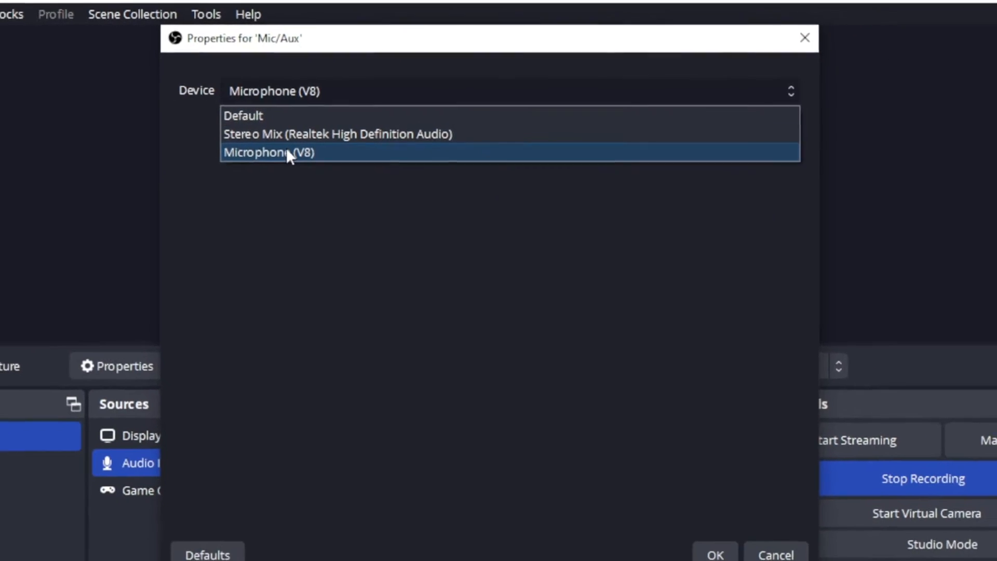
left_click(268, 157)
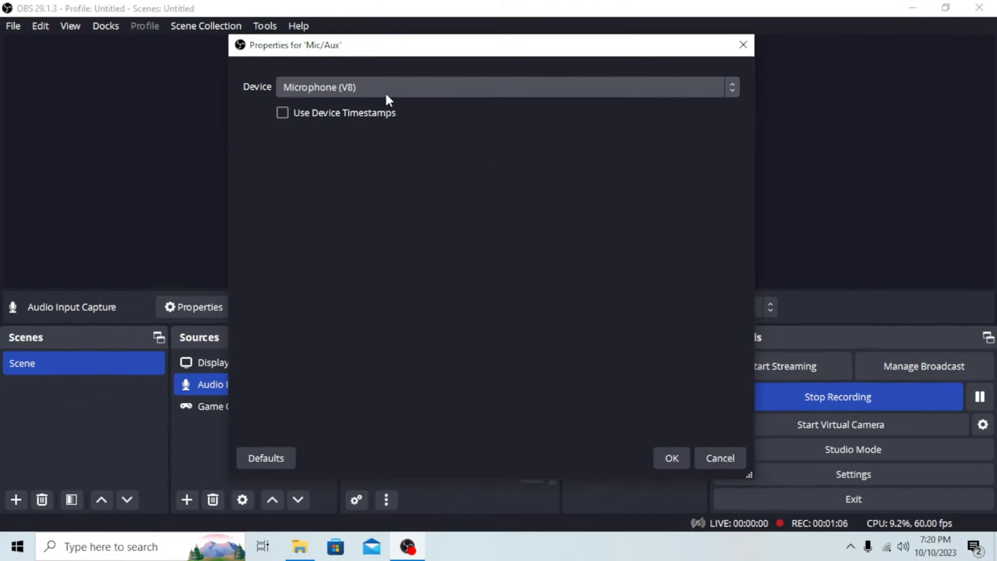
left_click(371, 94)
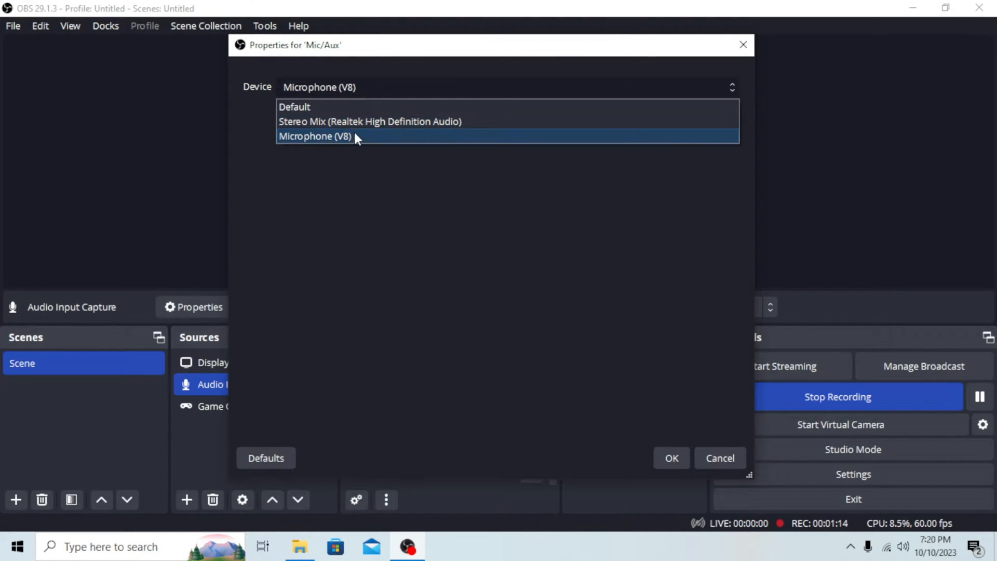
left_click(358, 136)
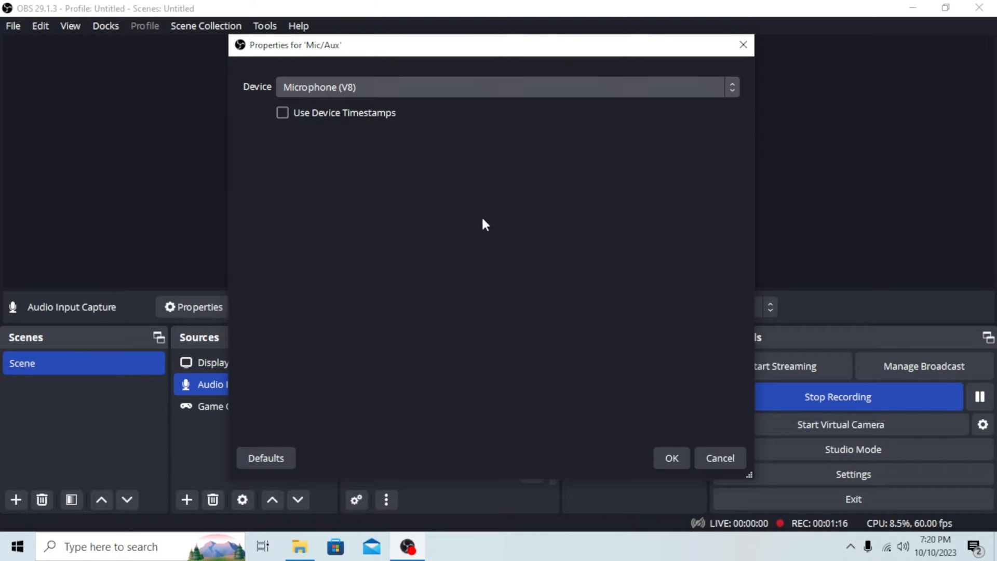
left_click(677, 456)
Try Monitor and Output as the Mic/Aux audio monitoring mode in the advanced audio properties, and restore Monitor Off.
left_click(531, 473)
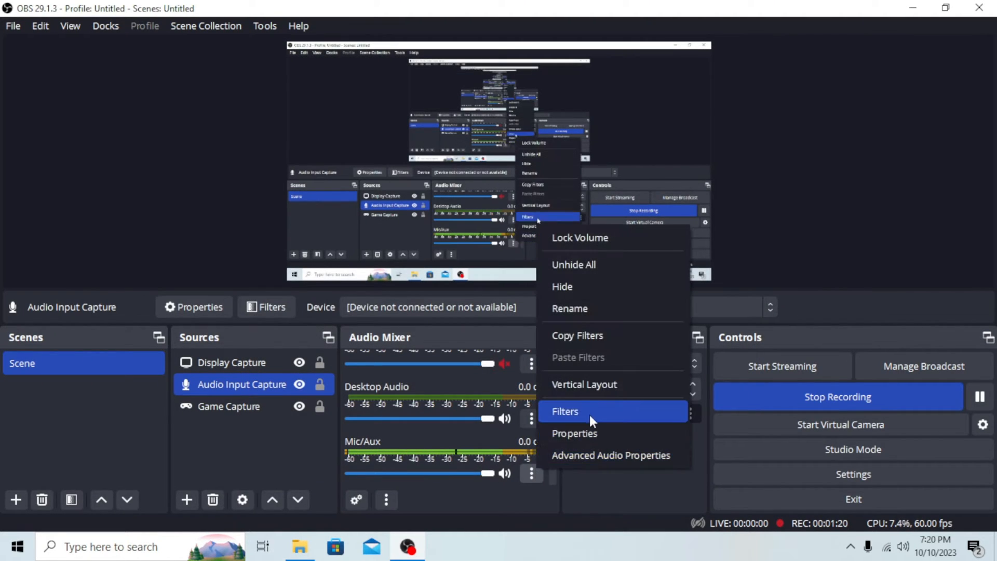
left_click(623, 455)
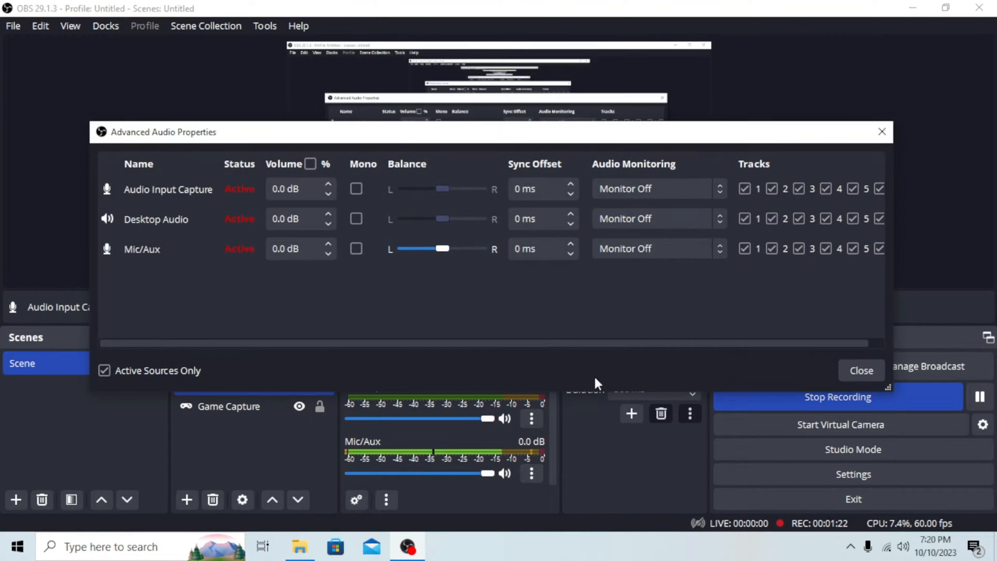
left_click(641, 247)
left_click(657, 296)
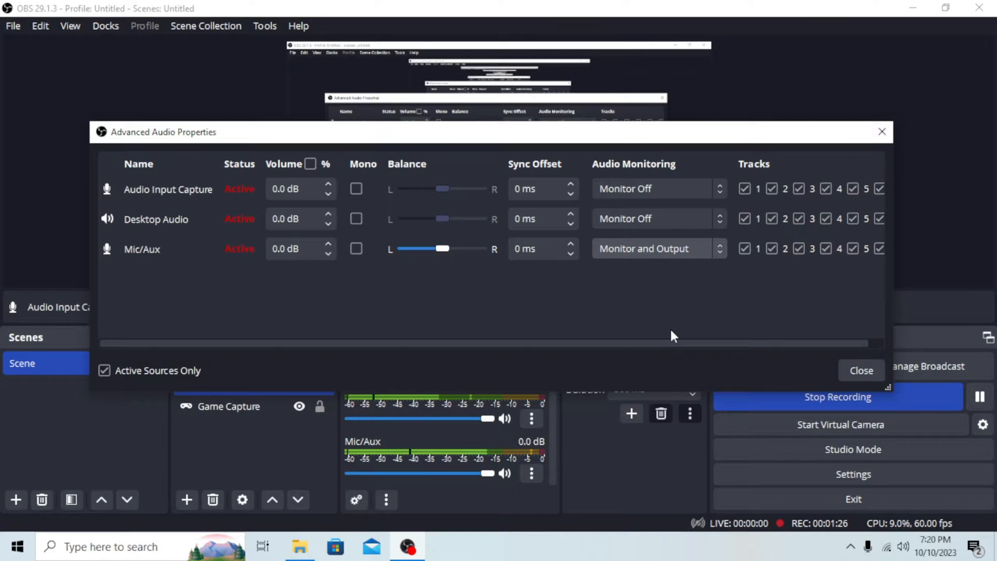
left_click(644, 250)
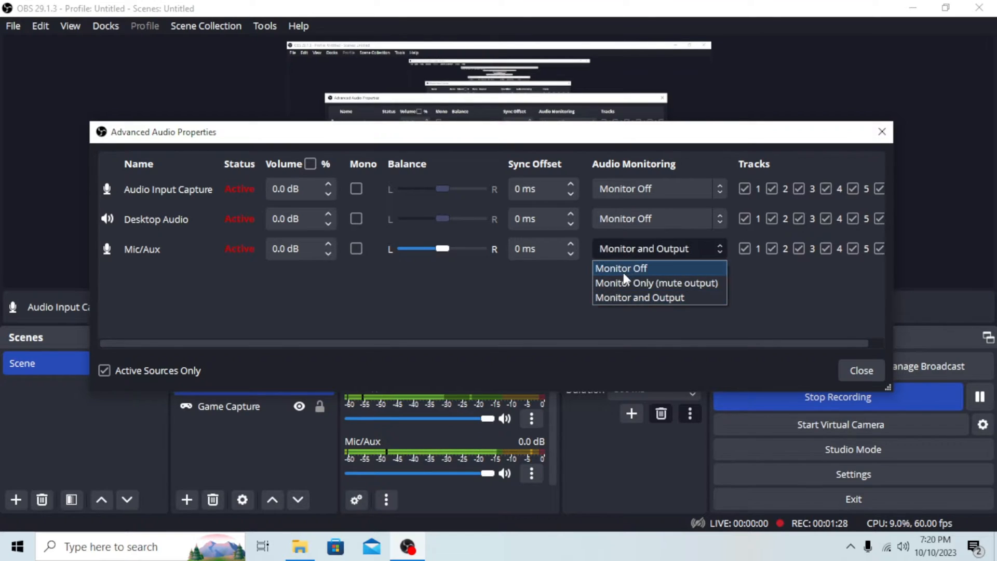
left_click(625, 269)
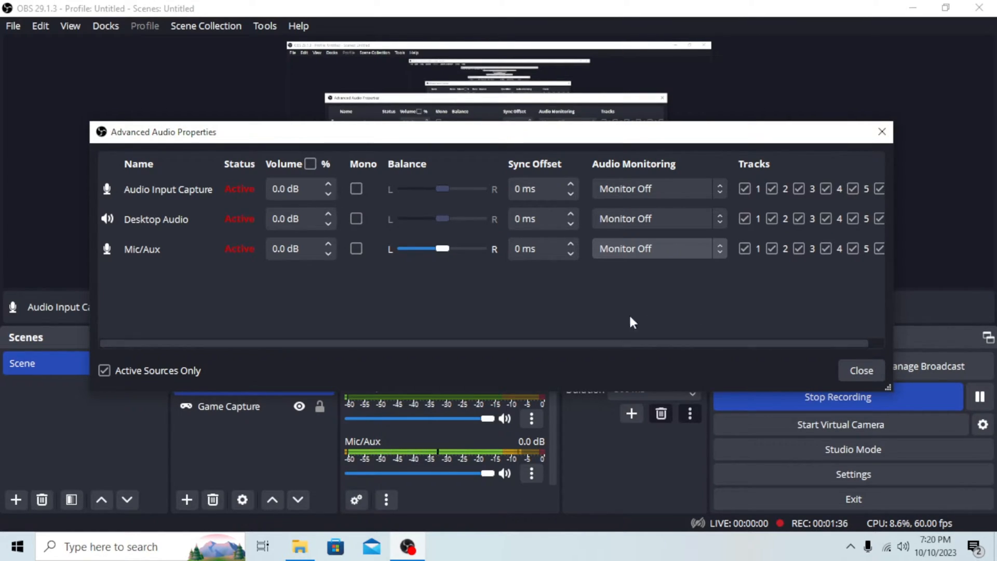
left_click(653, 248)
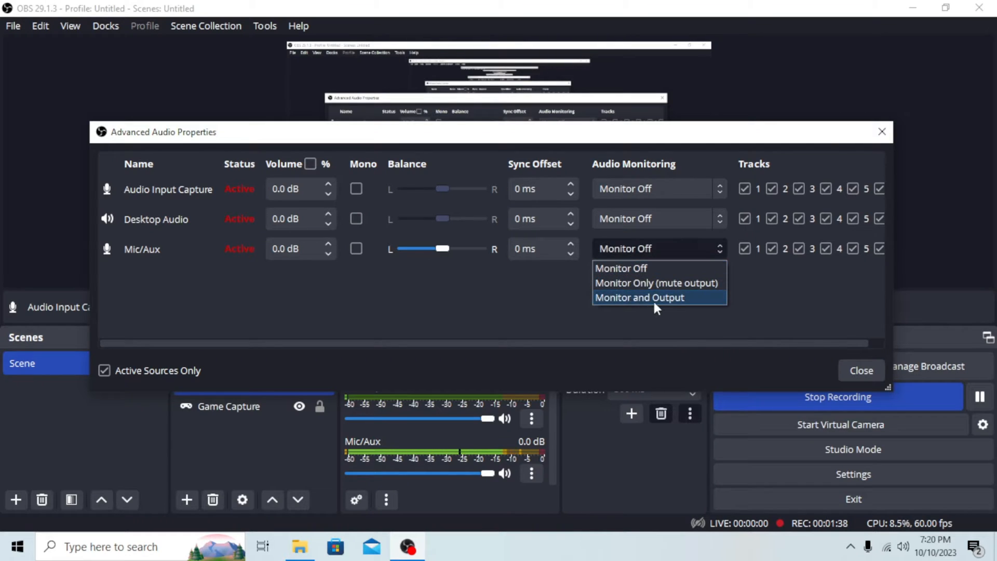
left_click(653, 298)
left_click(660, 249)
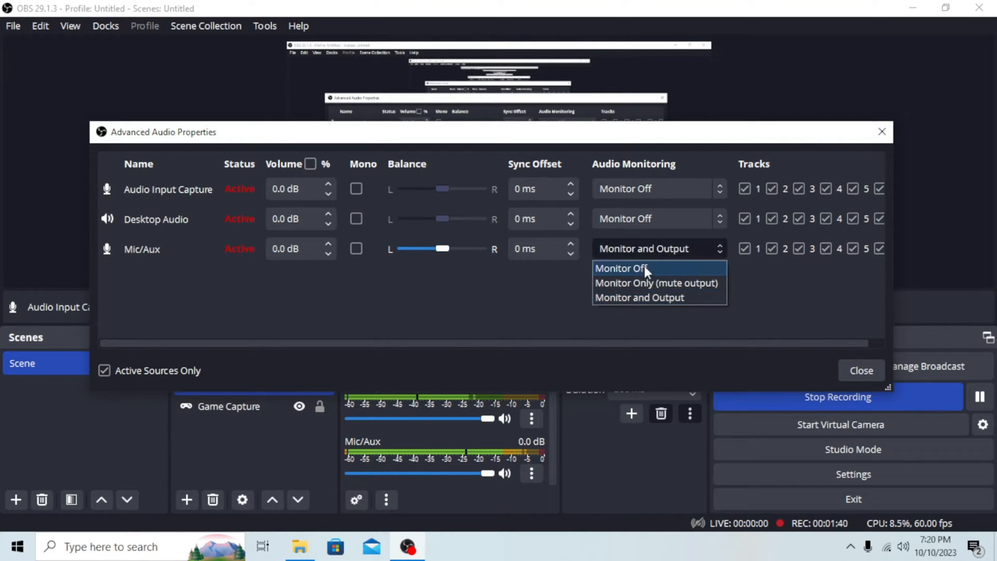
left_click(644, 266)
left_click(847, 367)
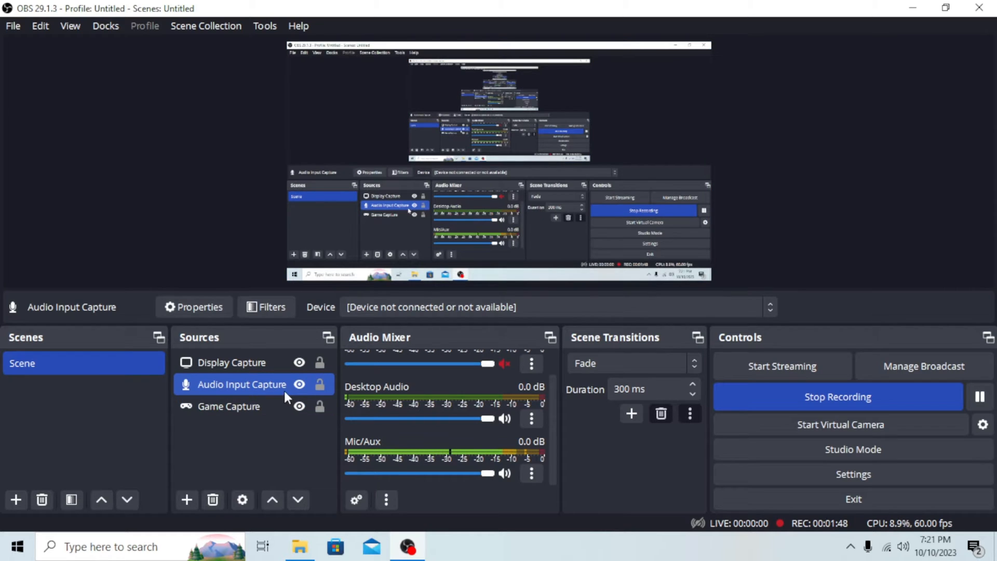
View the audio filters applied to the Audio Input Capture source and close them.
right_click(247, 384)
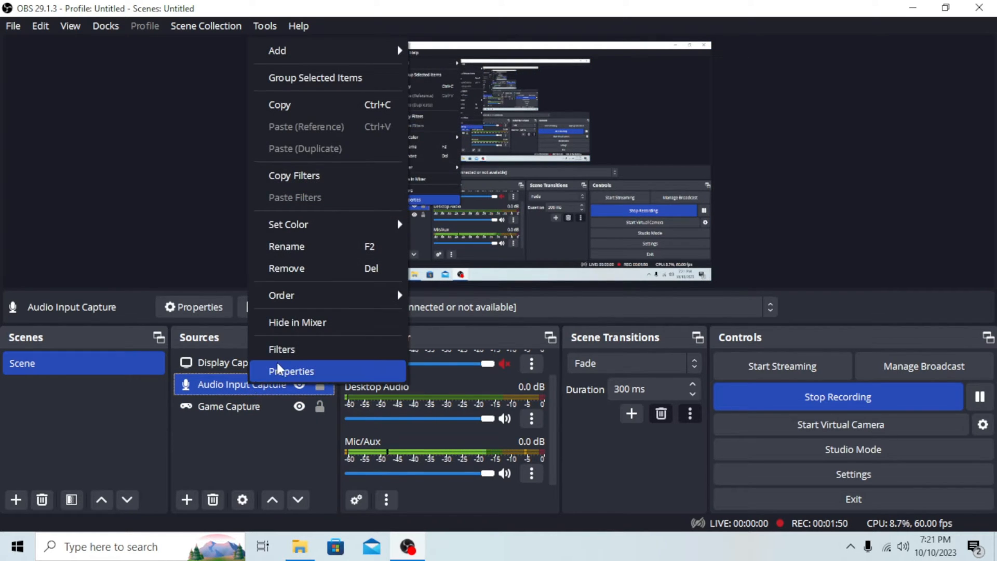
left_click(284, 349)
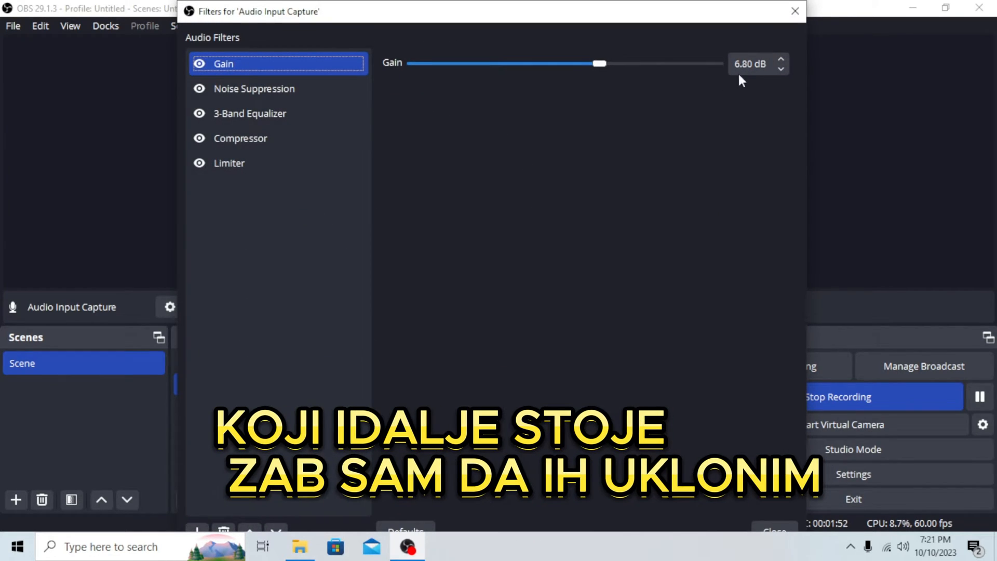
left_click(795, 11)
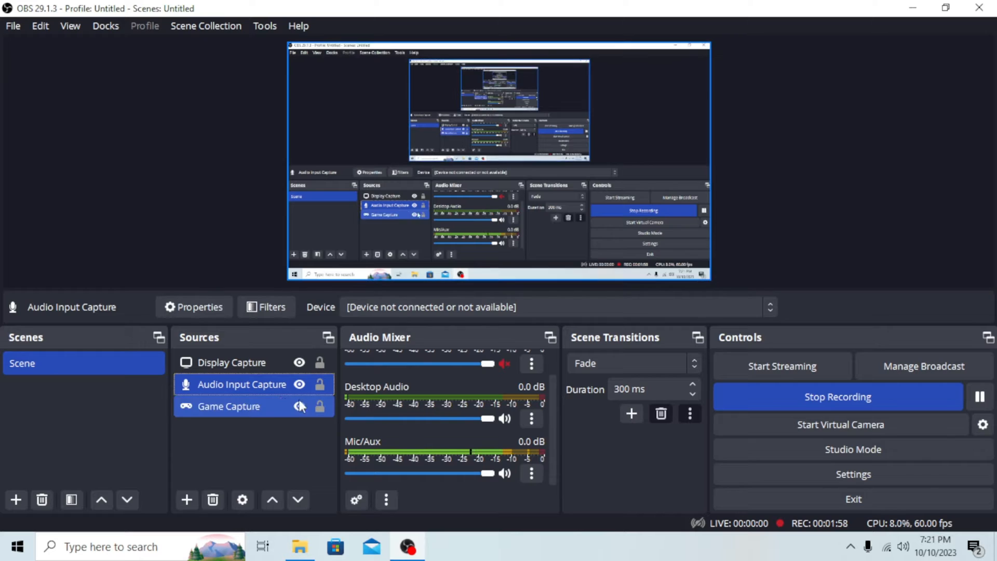
Open the audio filters for Mic/Aux and reposition the filters window so that all of it is in view.
left_click(532, 474)
left_click(414, 441)
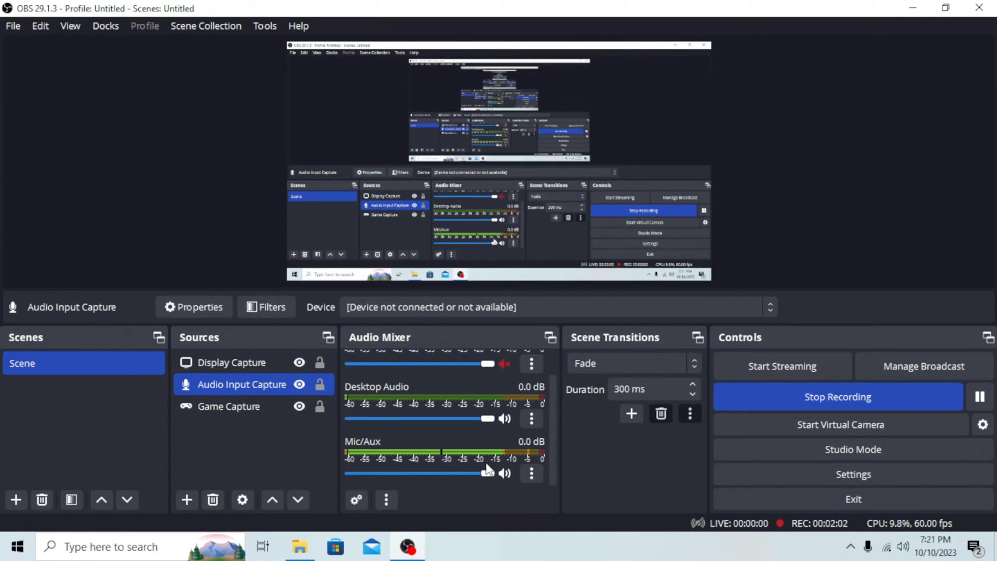
scroll(440, 444, "up", 2)
scroll(430, 439, "down", 2)
left_click(531, 473)
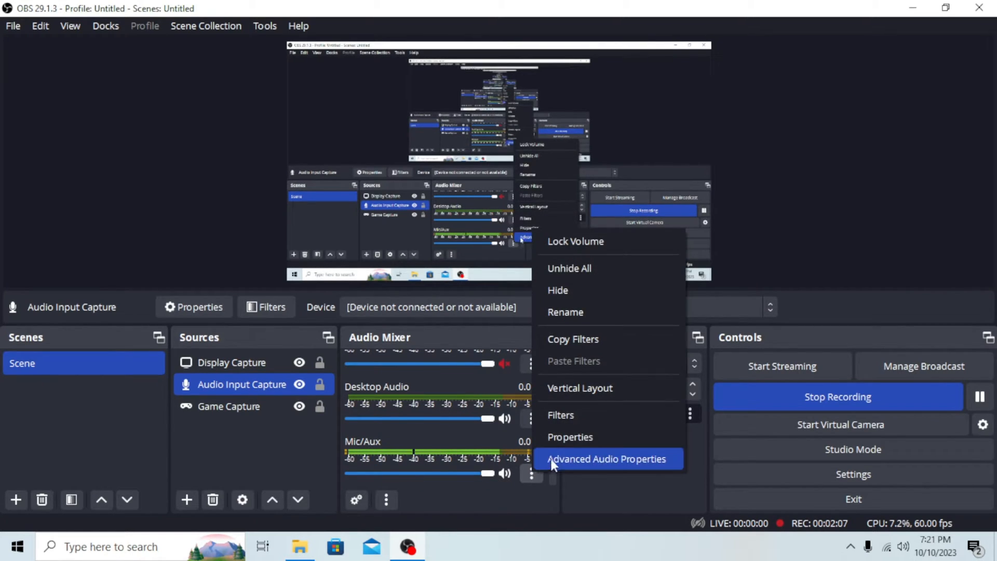
left_click(567, 422)
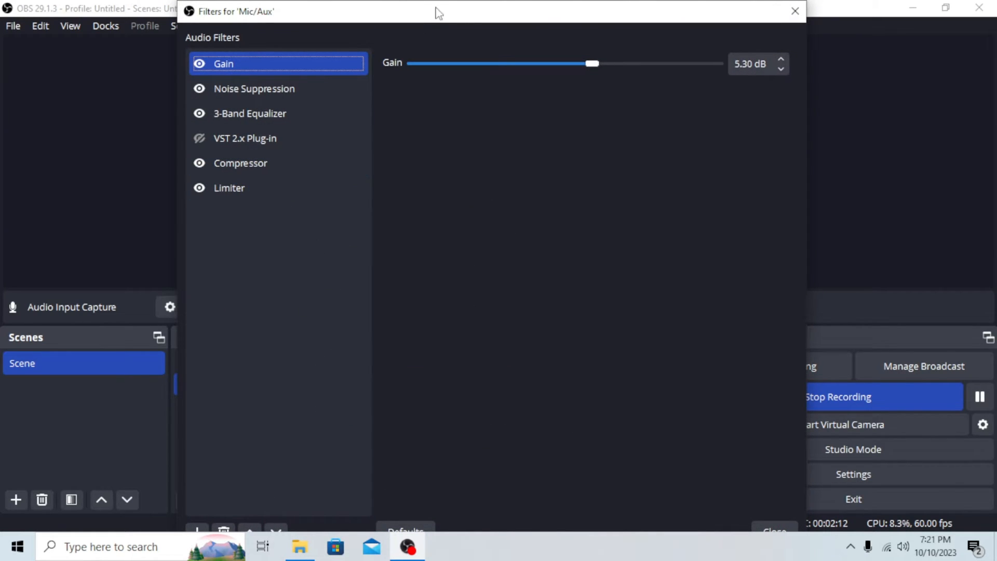
left_click_drag(439, 13, 528, 60)
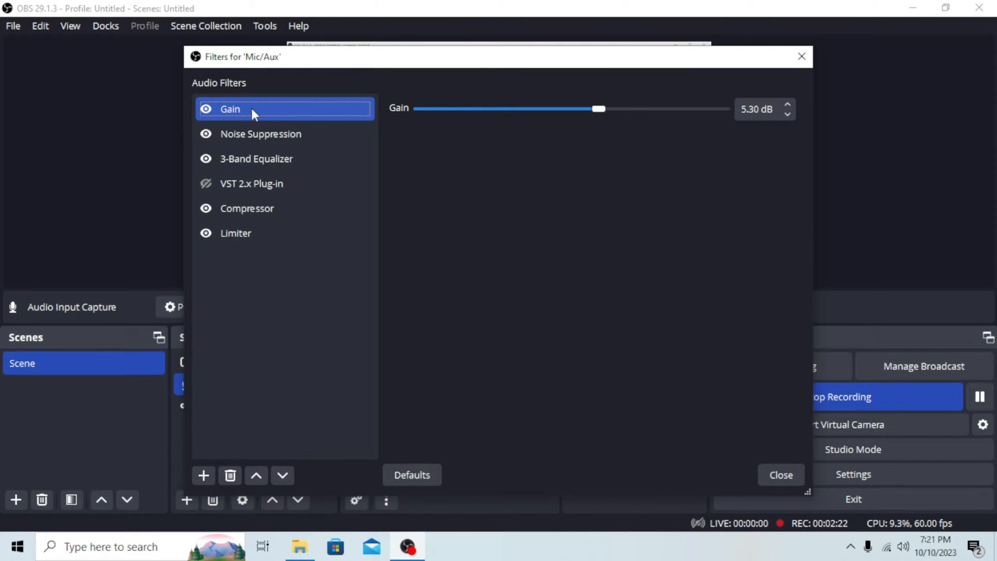
Shorten and move the Mic/Aux filters window so the audio mixer's level meters are in view, and enable the Gain filter.
left_click(209, 476)
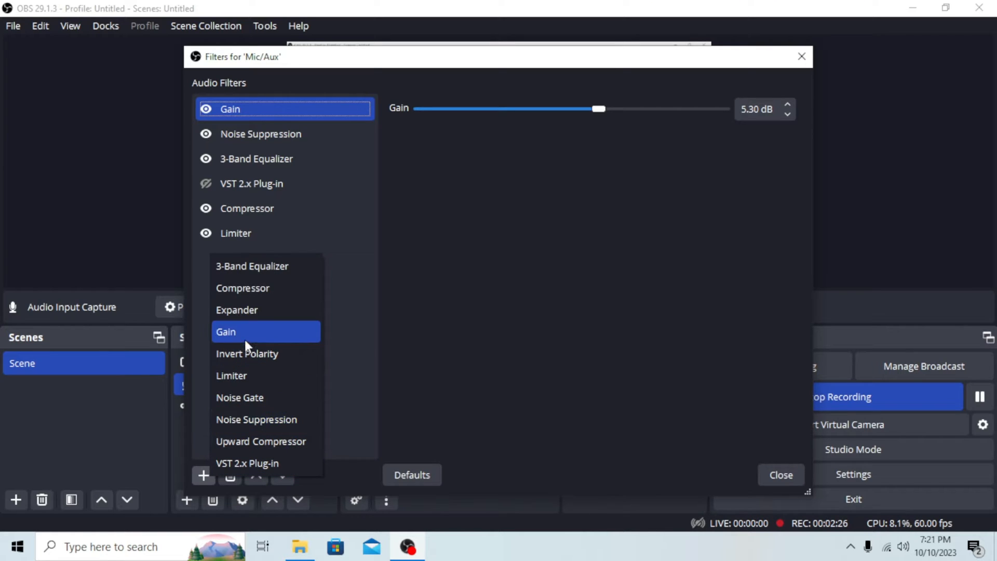
left_click(441, 246)
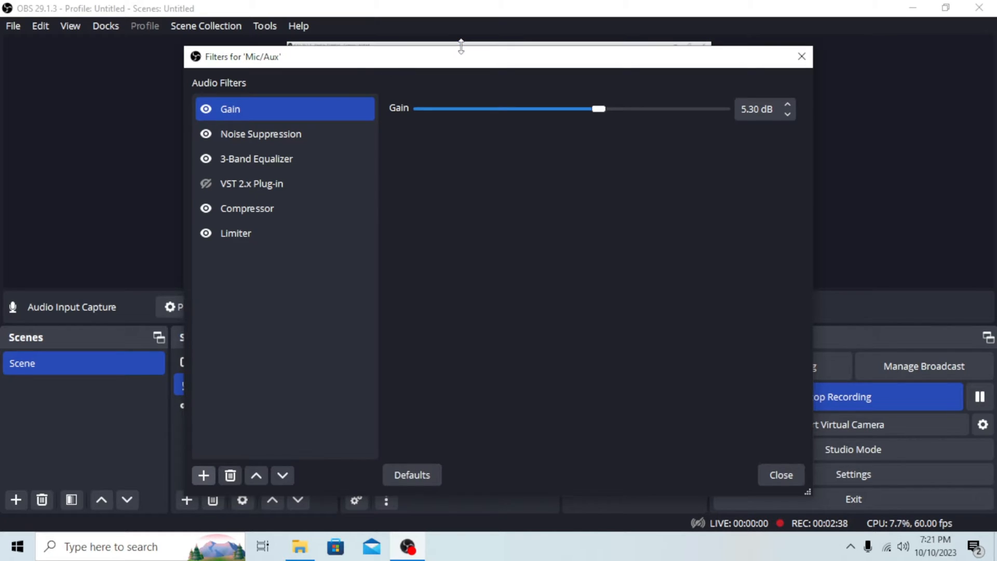
left_click_drag(461, 45, 466, 291)
left_click_drag(507, 152, 536, 8)
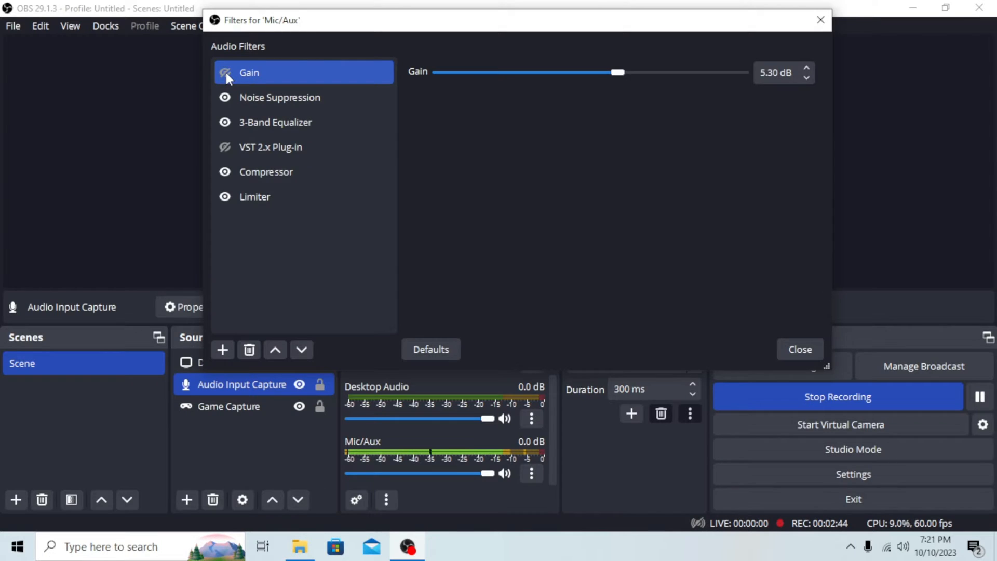
left_click(225, 73)
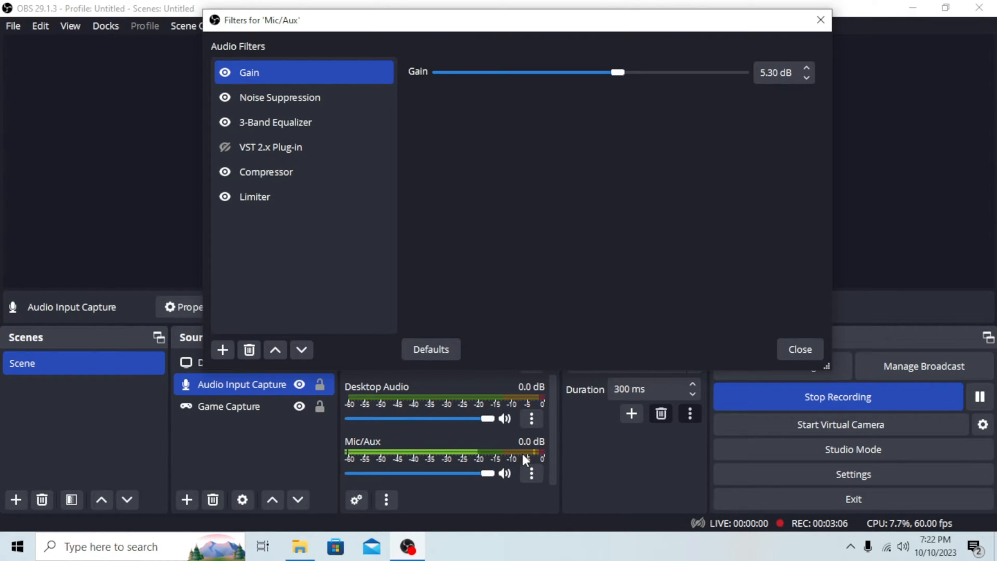
Choose RNNoise (good quality, more CPU usage) as the method of the Noise Suppression filter.
left_click(317, 99)
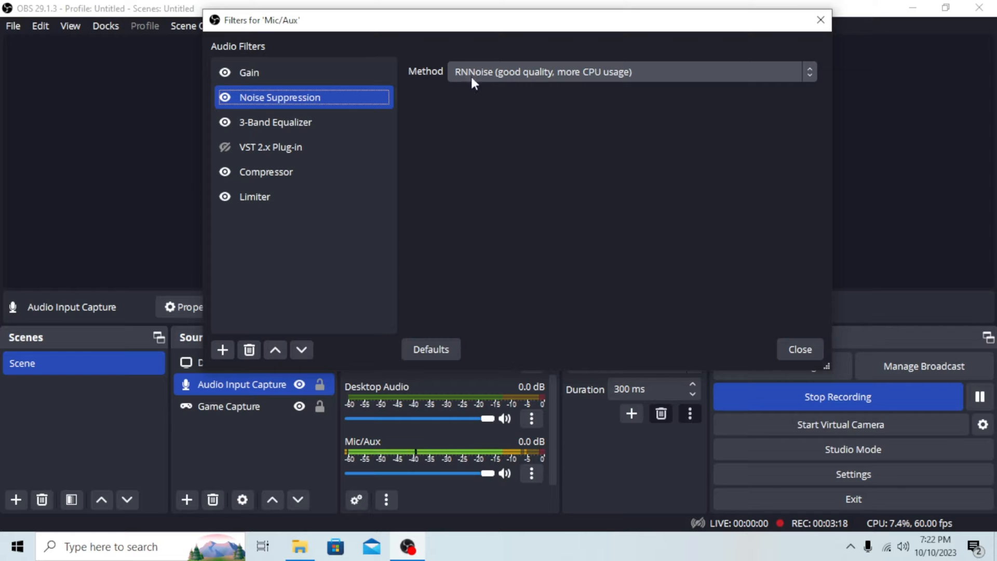
left_click(222, 349)
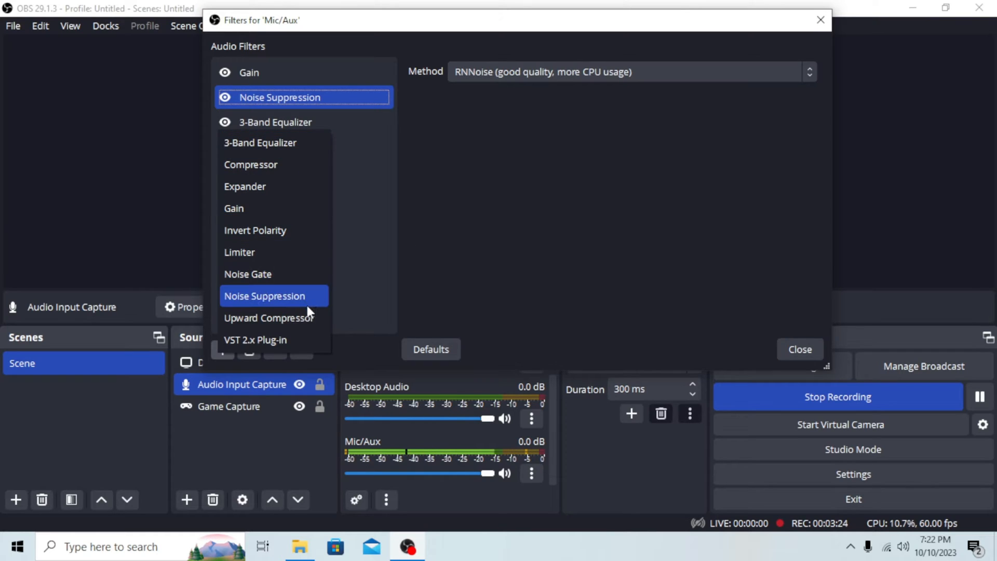
left_click(500, 260)
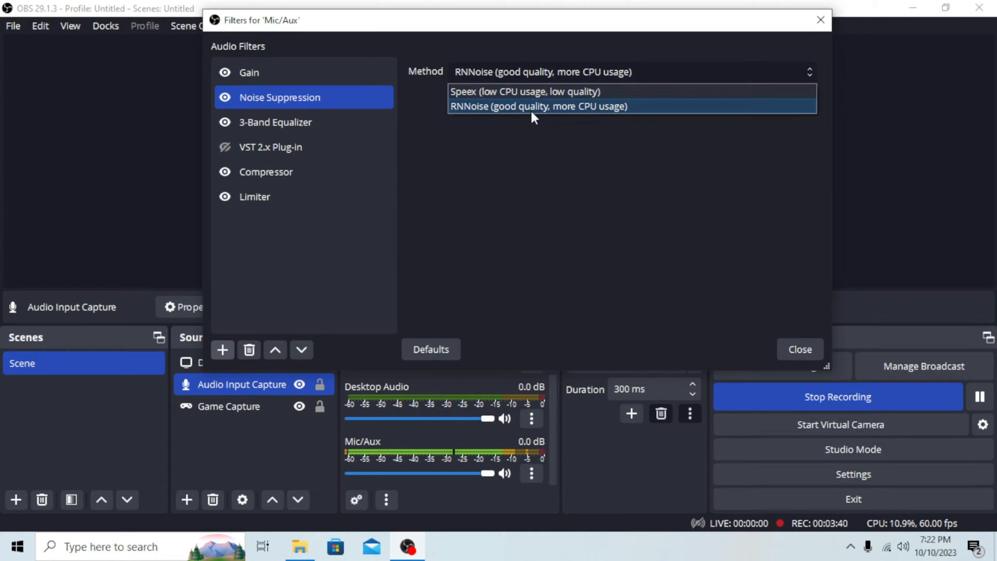
left_click(576, 107)
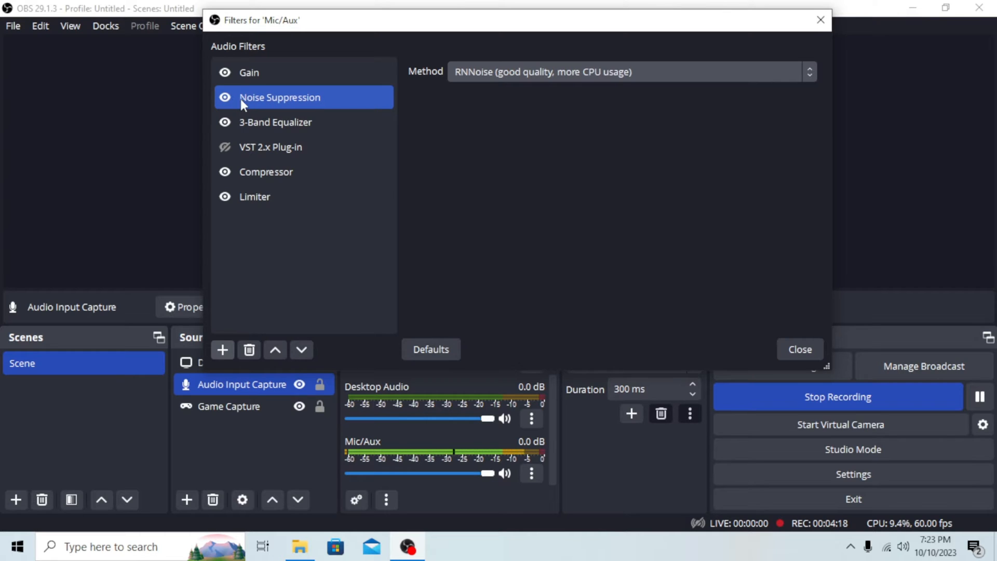
Switch the Noise Suppression filter off and back on, and compare its settings with those of the Gain filter.
left_click(224, 98)
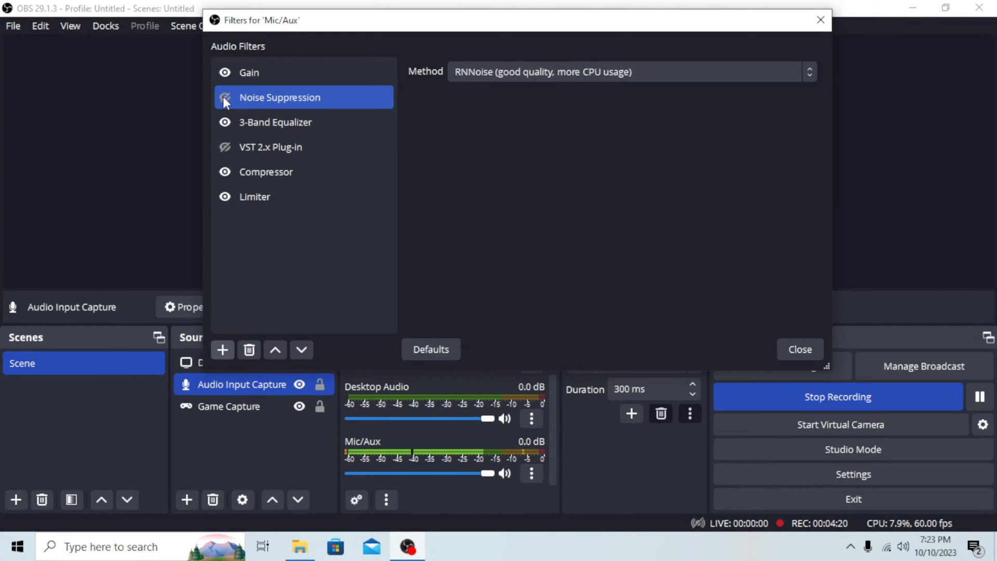
left_click(224, 97)
left_click(259, 73)
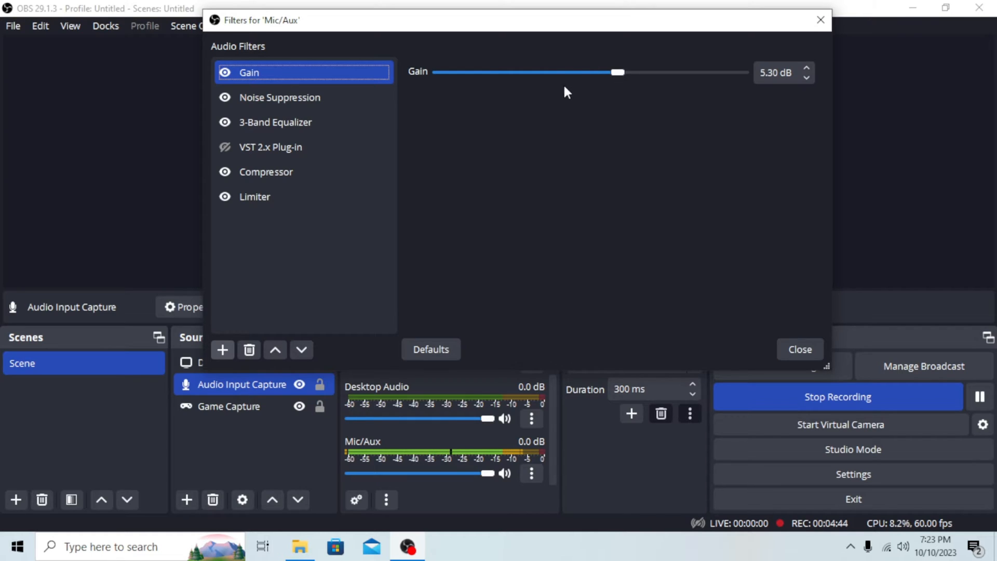
left_click(351, 97)
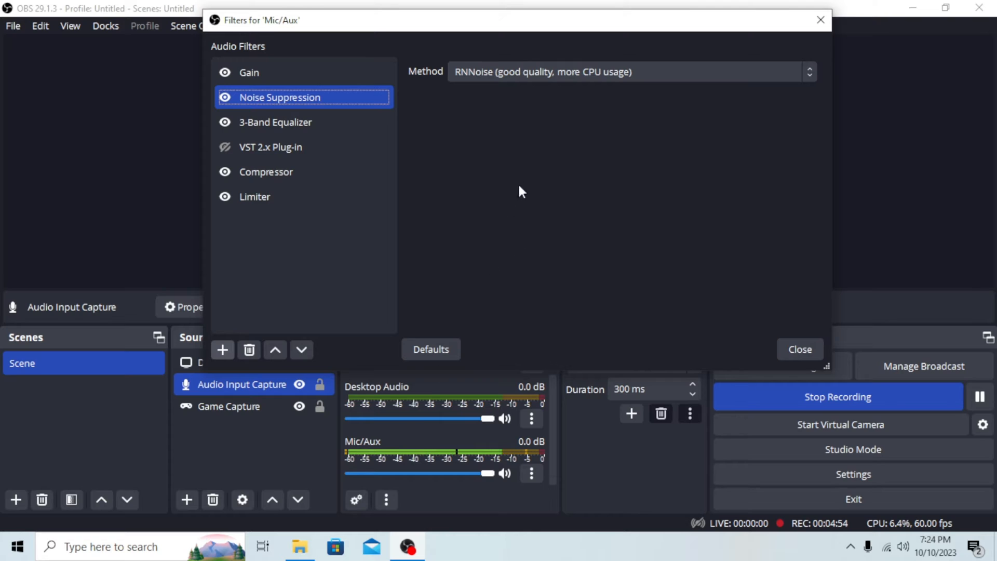
left_click(302, 73)
left_click(297, 98)
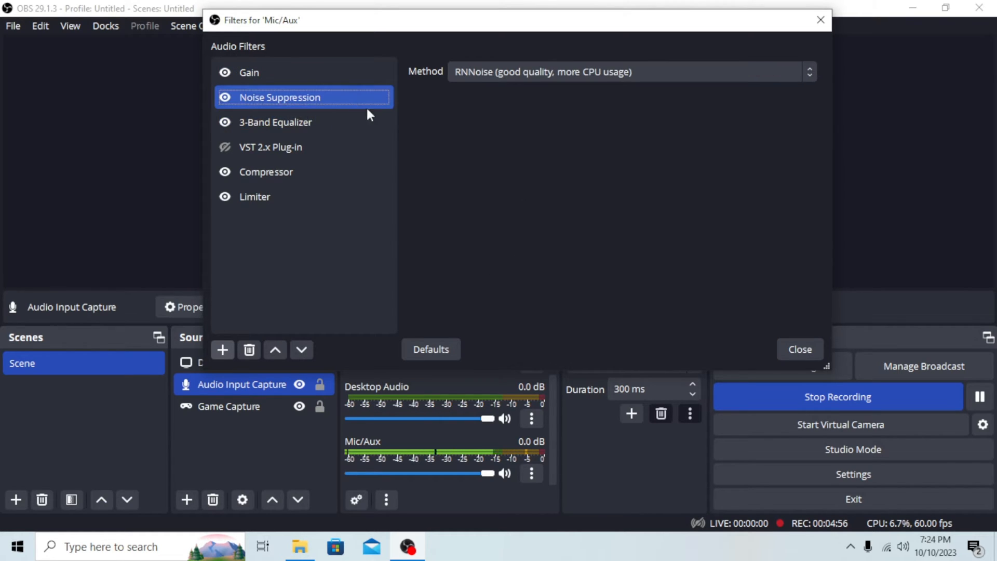
View the 3-Band Equalizer filter's settings and the filter types available for adding.
left_click(348, 126)
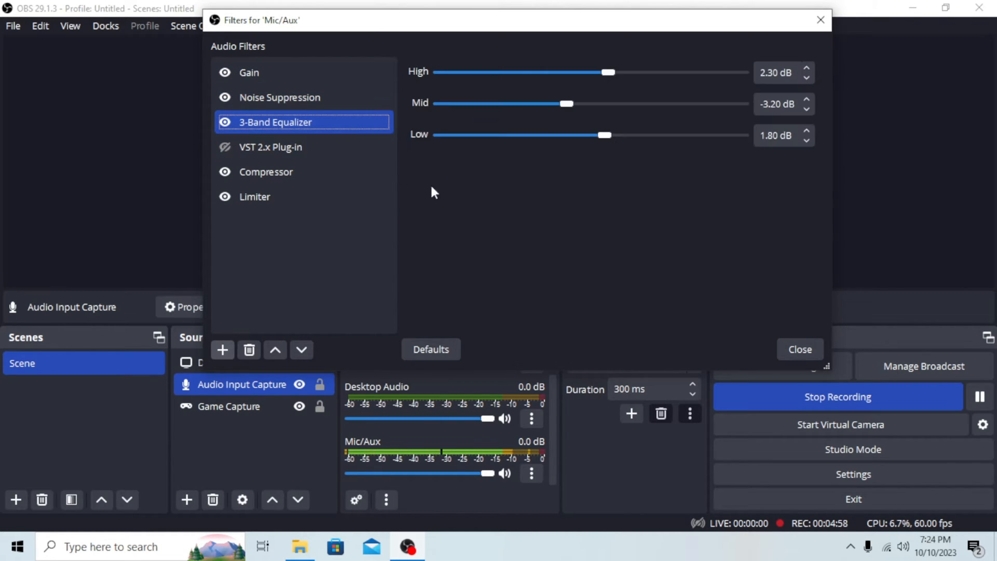
left_click(222, 351)
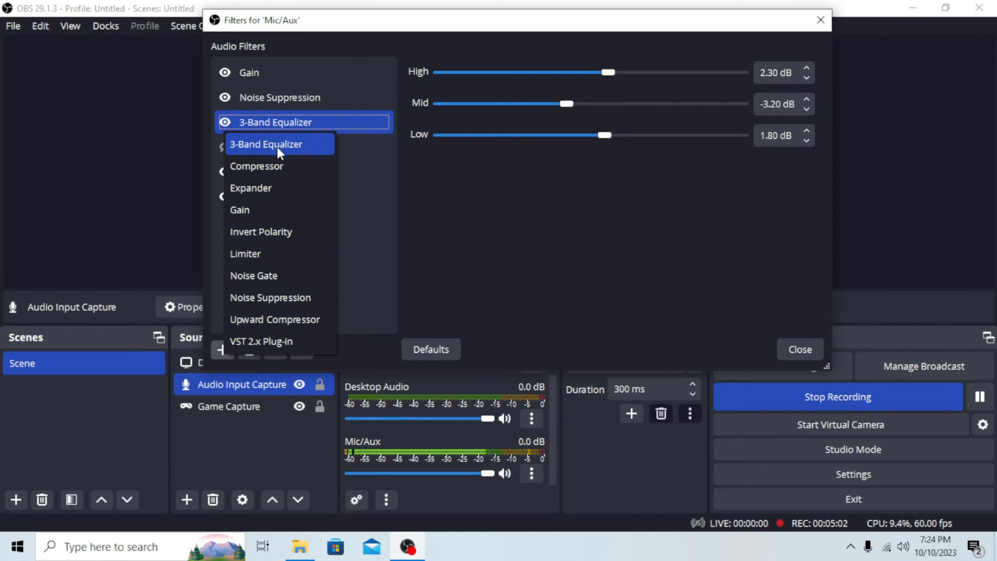
left_click(482, 238)
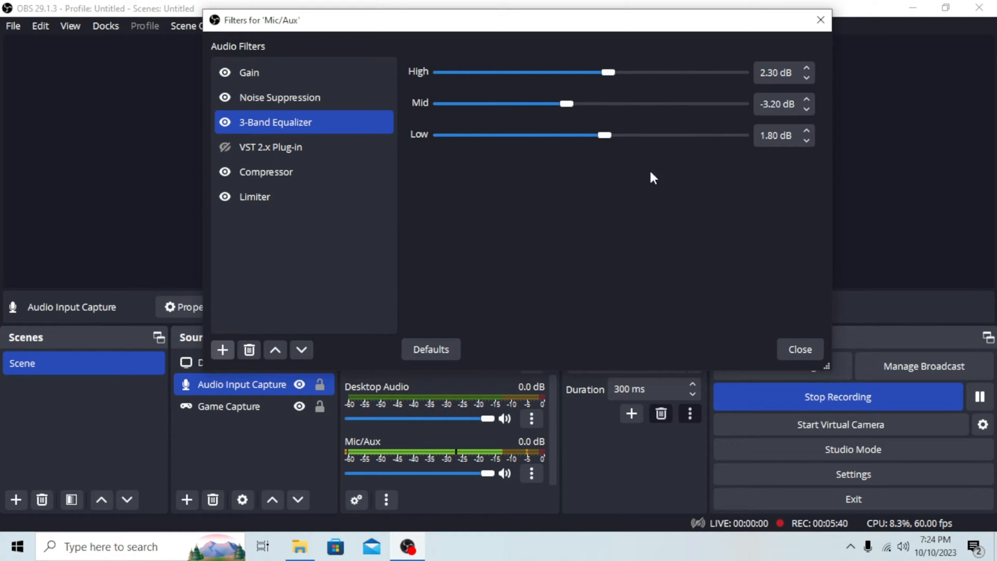
View the Mic/Aux audio monitoring modes in the advanced audio properties and close them without changing the mode.
left_click(532, 474)
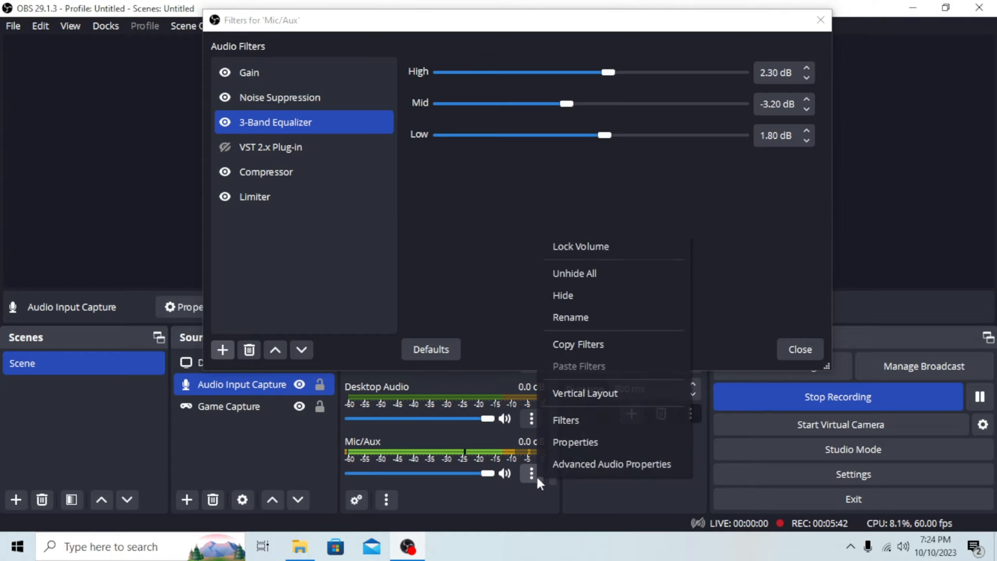
left_click(572, 464)
left_click(648, 249)
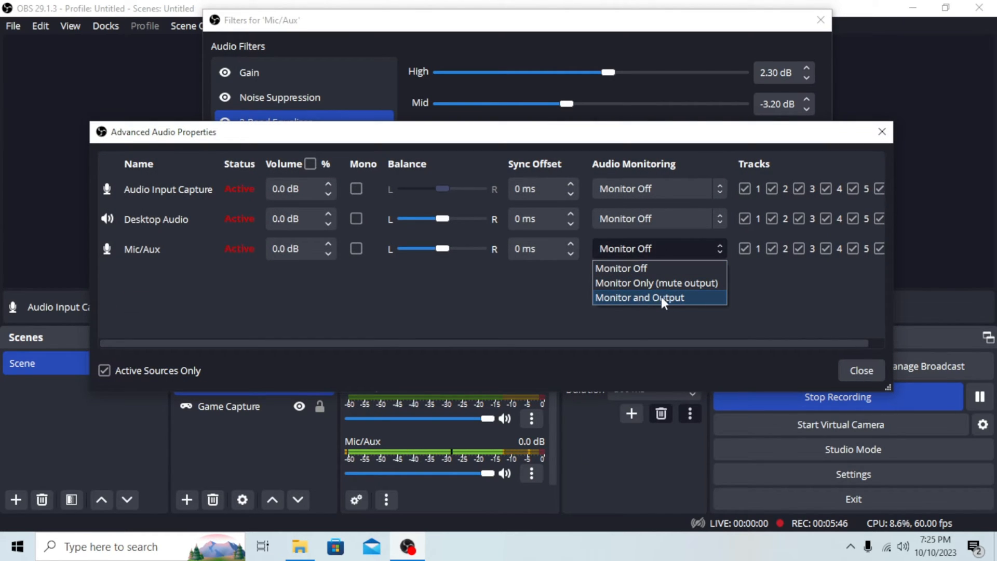
left_click(860, 379)
left_click(862, 373)
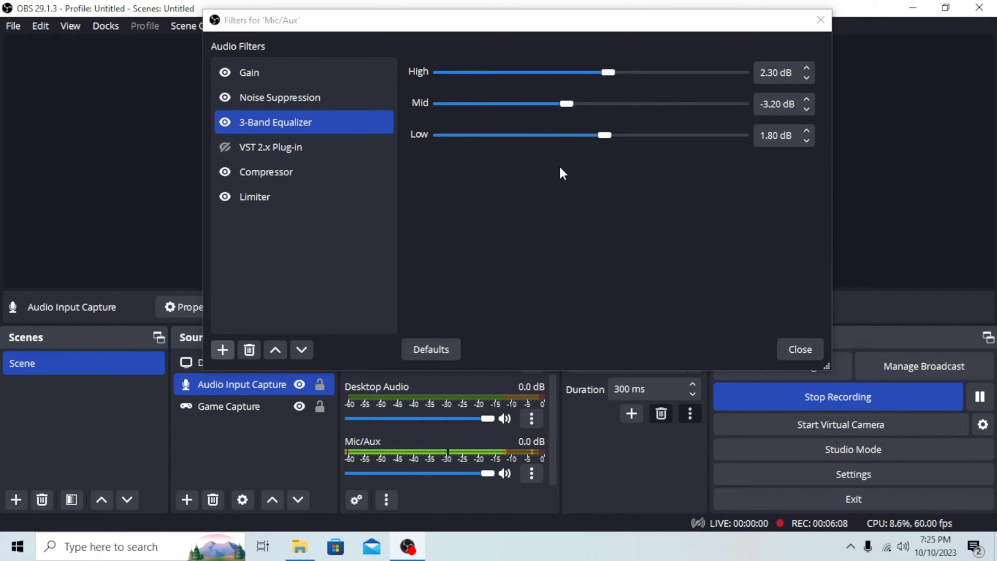
Inspect the VST 2.x Plug-in filter by opening its ReaEQ interface, and close the interface.
left_click(355, 149)
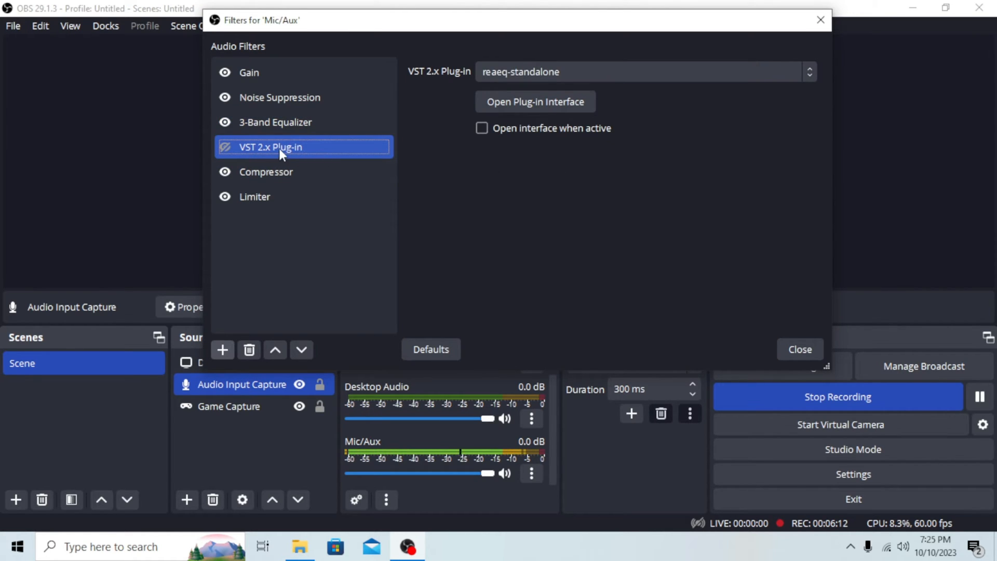
left_click(262, 122)
left_click(300, 147)
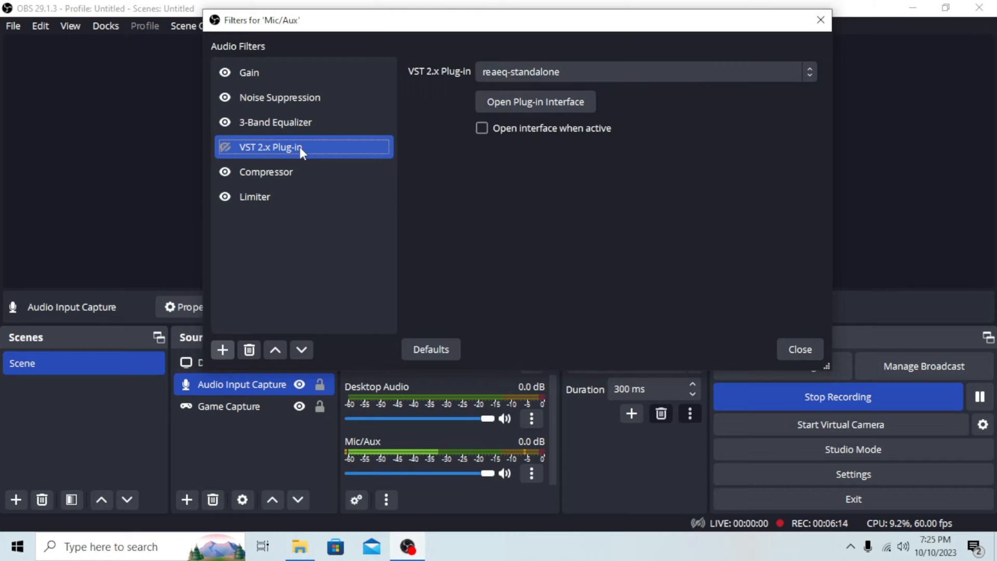
left_click(510, 103)
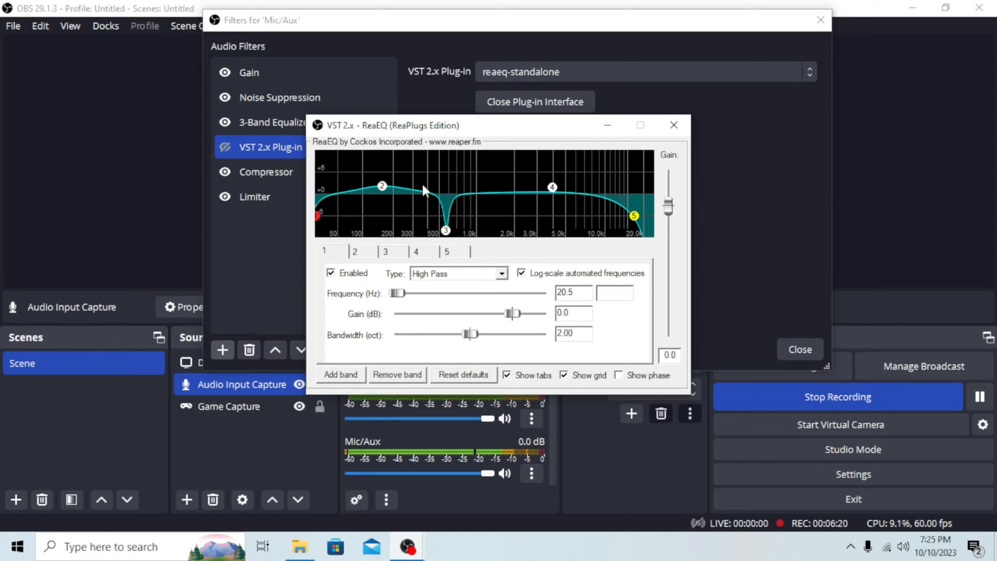
left_click(672, 126)
Compare the settings of the 3-Band Equalizer filter with those of the VST 2.x Plug-in filter.
left_click(307, 122)
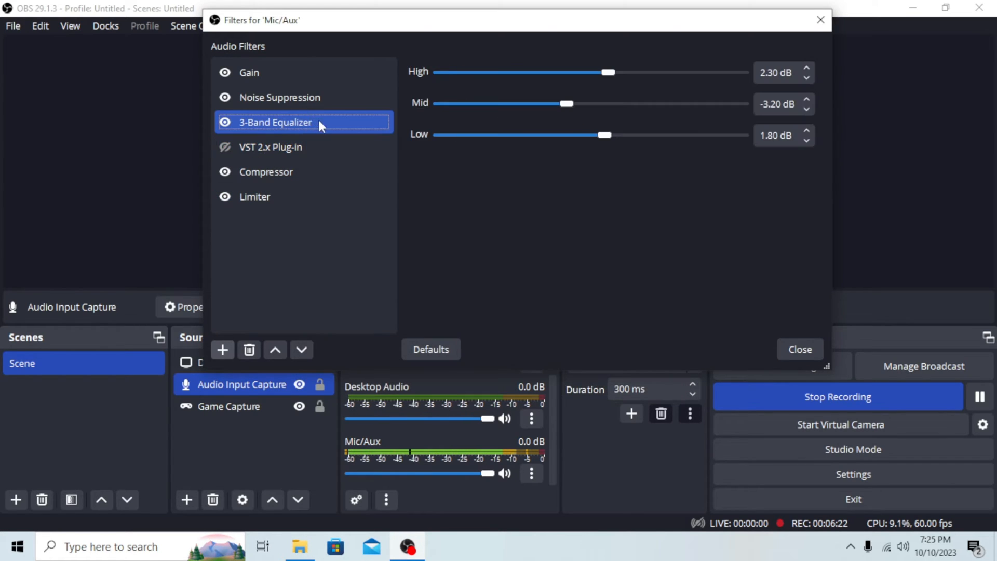
left_click(249, 147)
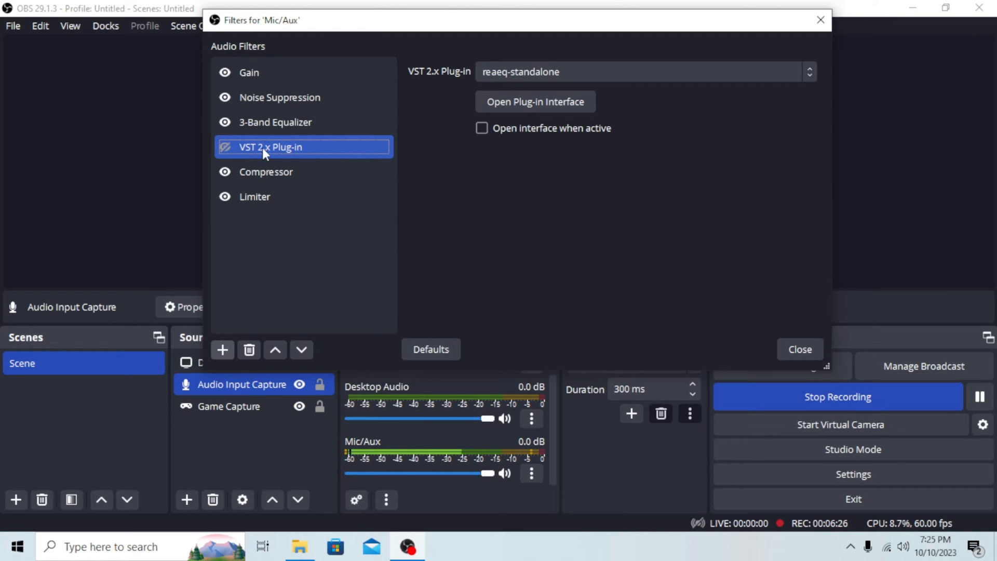
left_click(296, 123)
left_click(298, 149)
left_click(308, 124)
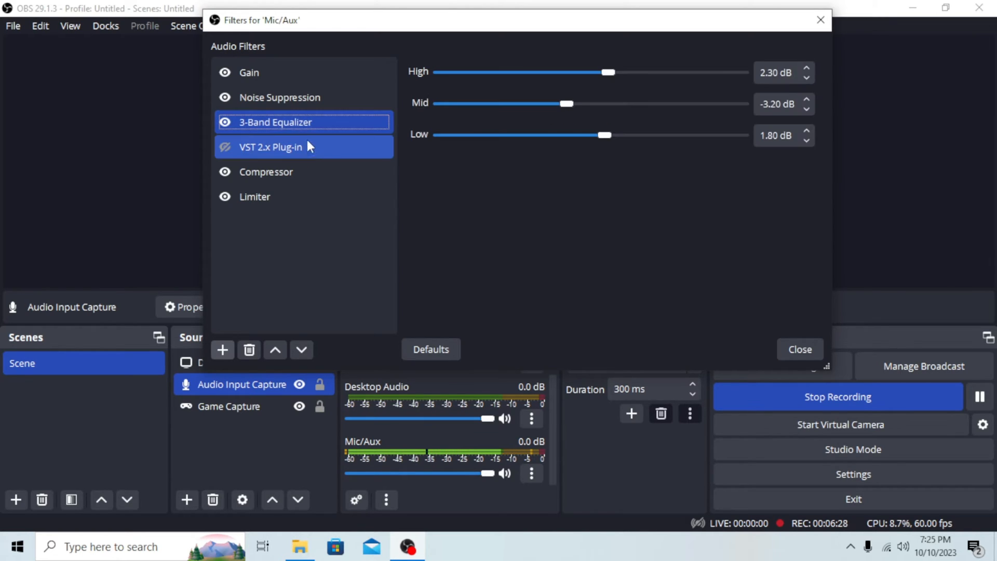
left_click(307, 141)
left_click(317, 125)
left_click(304, 147)
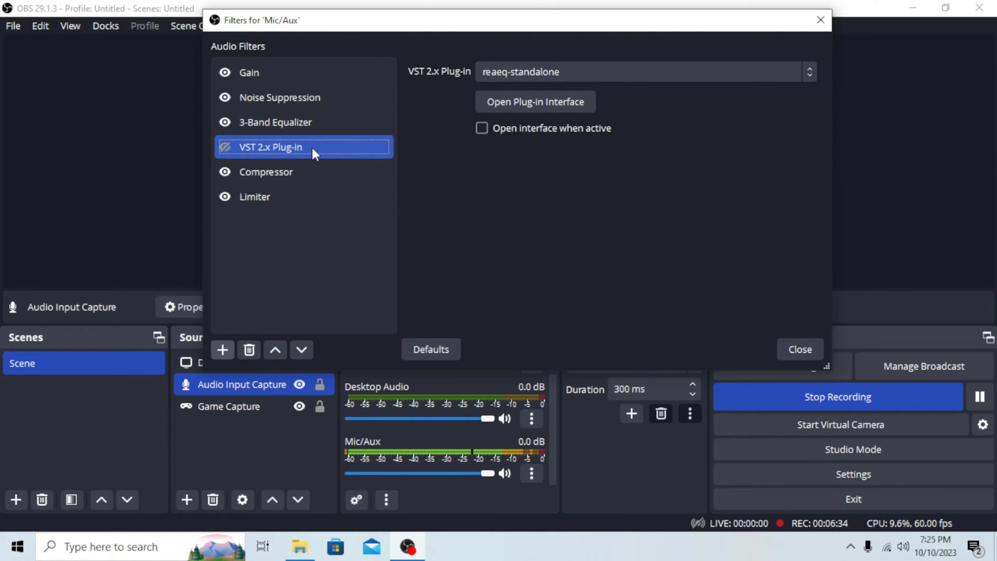
left_click(311, 119)
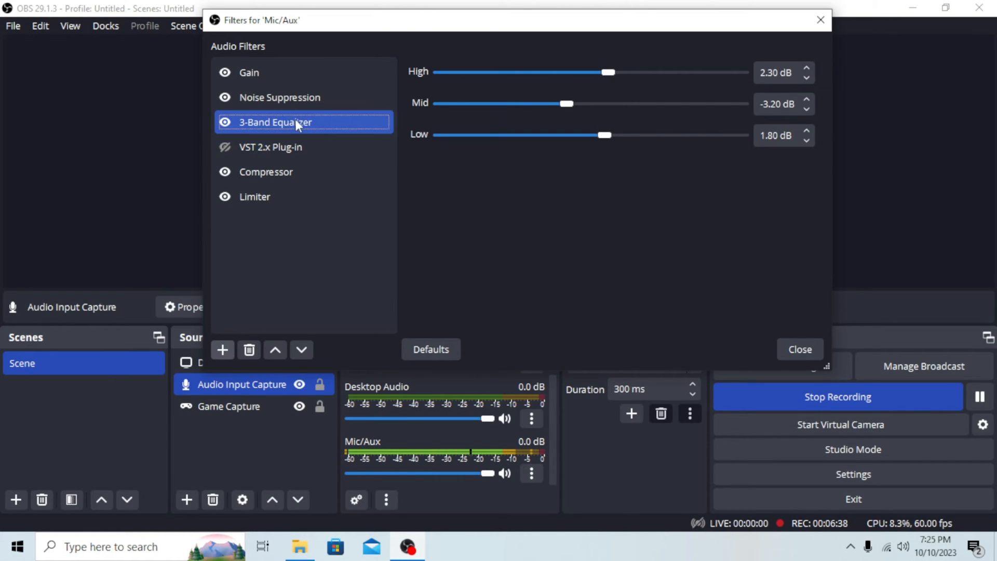
Open and close the VST 2.x Plug-in filter's interface again, and contrast it with the 3-Band Equalizer's controls.
left_click(275, 147)
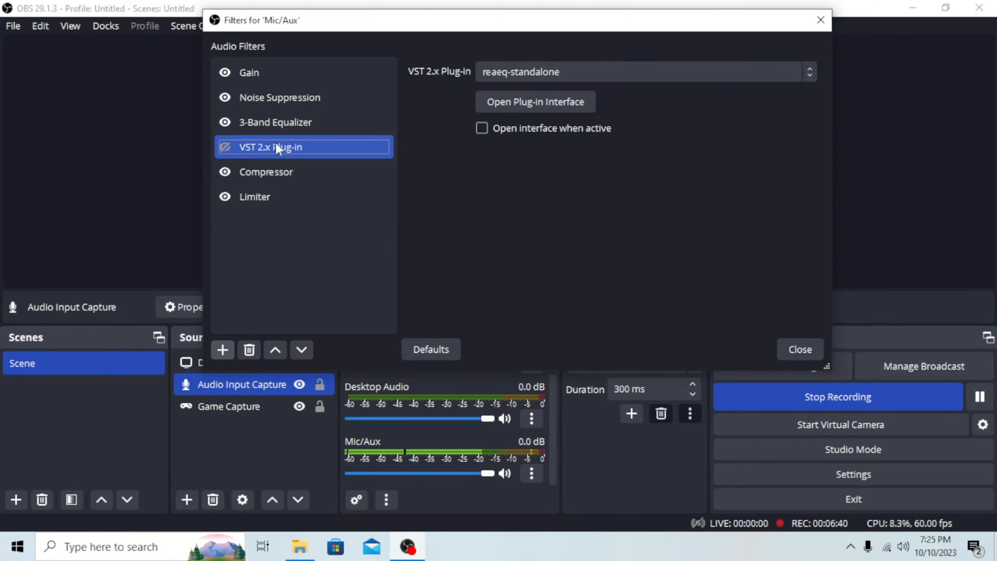
left_click(504, 107)
left_click(673, 125)
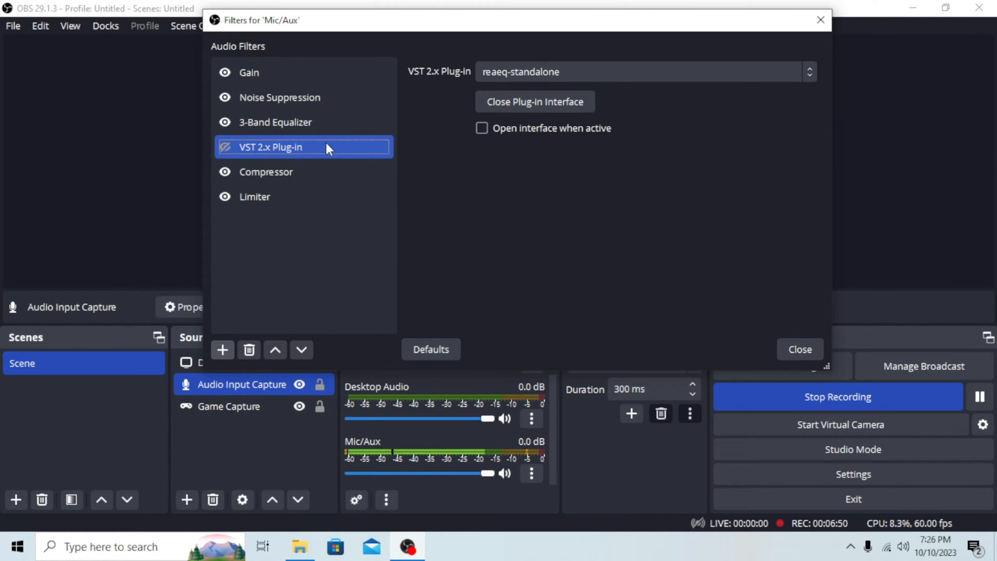
left_click(295, 125)
left_click(292, 144)
left_click(294, 123)
left_click(290, 147)
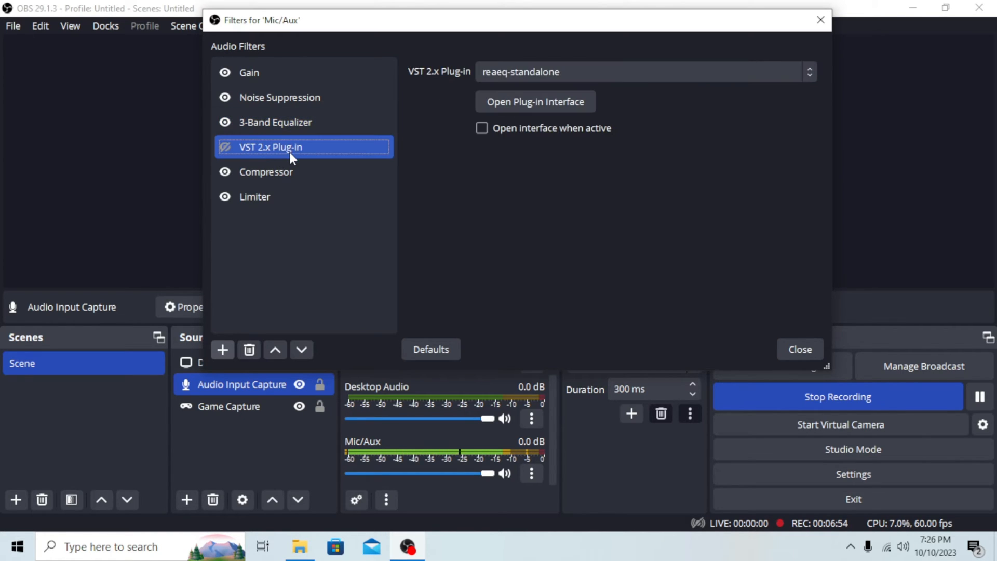
Examine the ratio, threshold, attack, release and output gain of the Compressor filter, and the threshold and release of the Limiter.
left_click(311, 169)
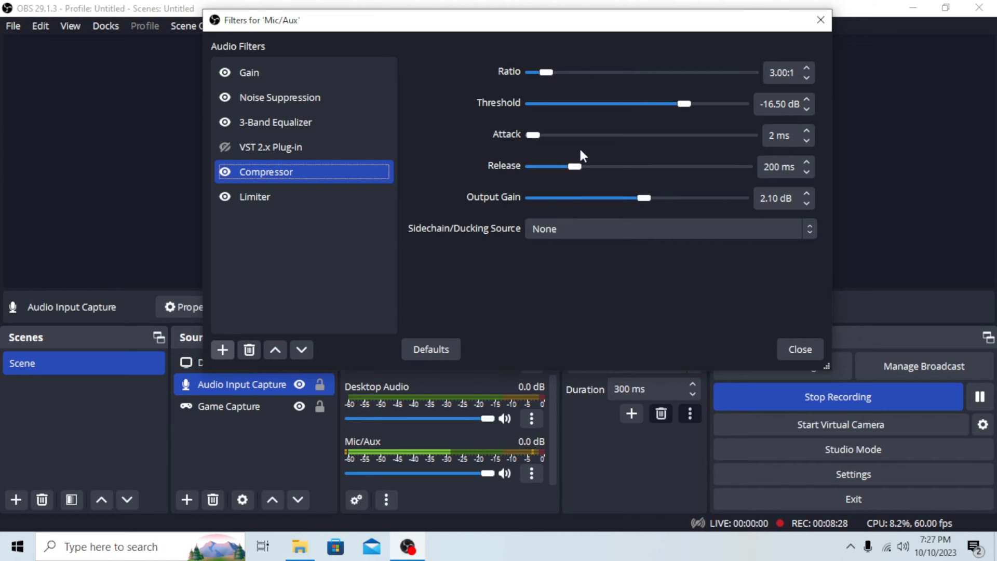
left_click(292, 198)
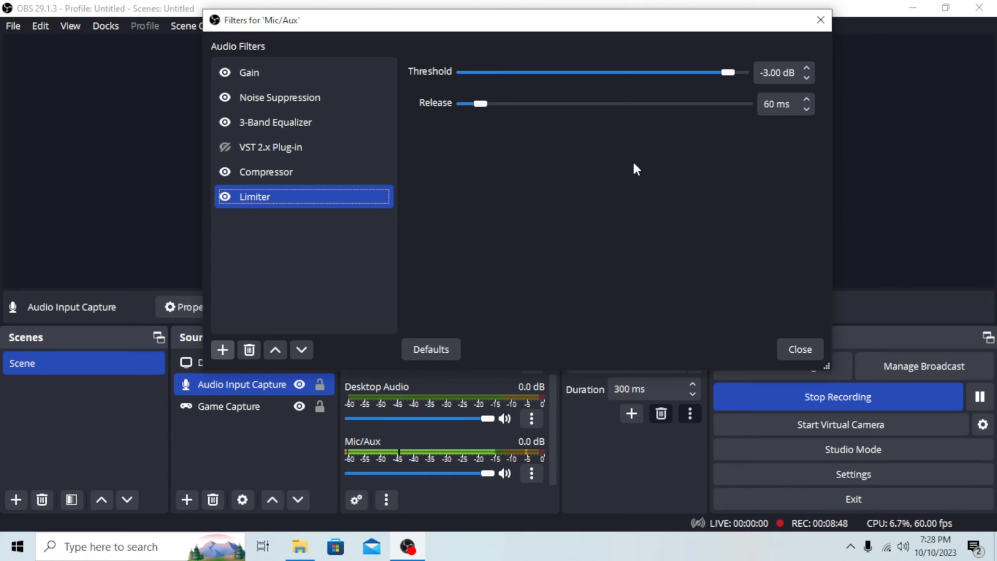
left_click(362, 166)
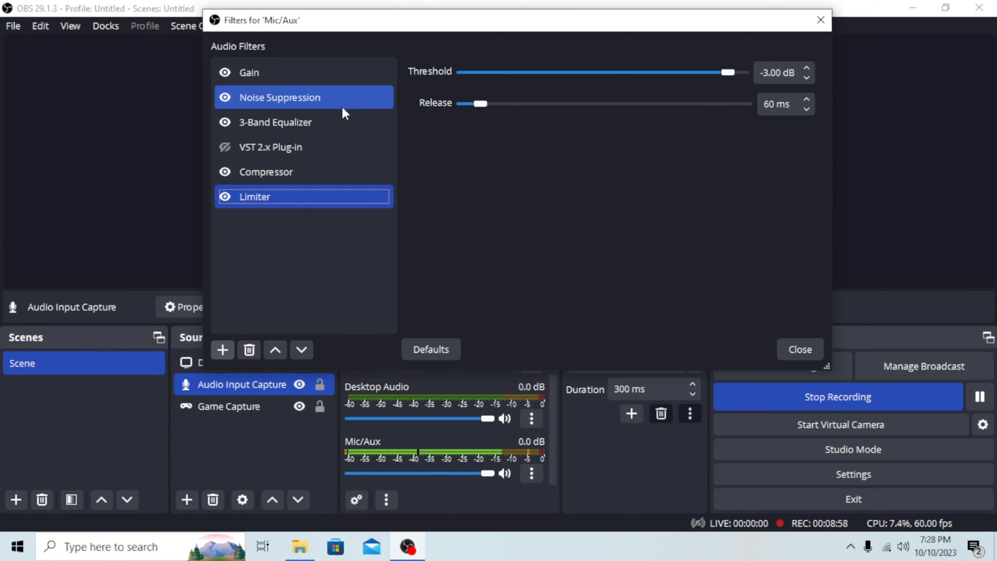
Review the settings of all Mic/Aux filters in order from Gain to Limiter, and back up to Noise Suppression.
left_click(322, 72)
left_click(308, 97)
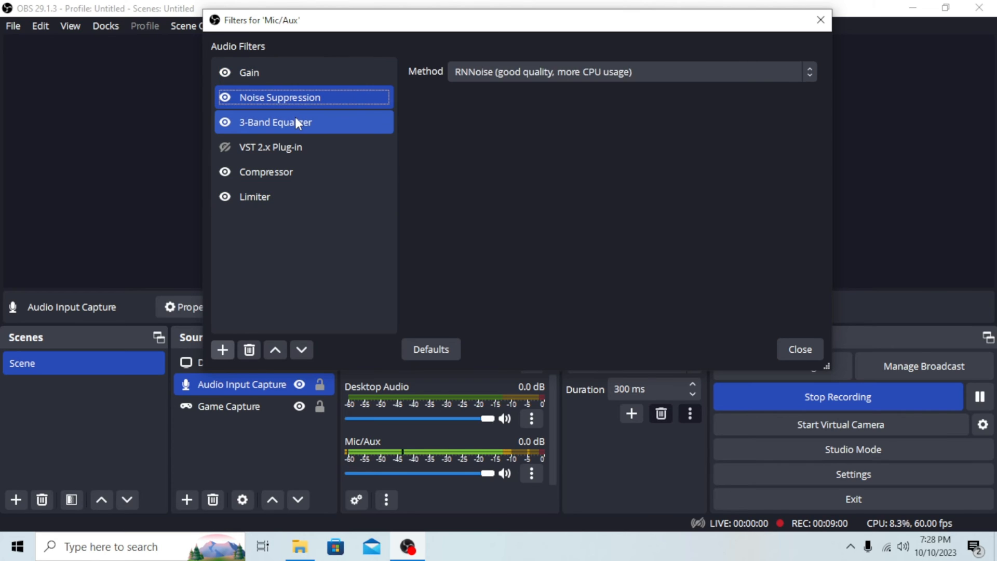
left_click(294, 122)
left_click(294, 147)
left_click(294, 172)
left_click(294, 197)
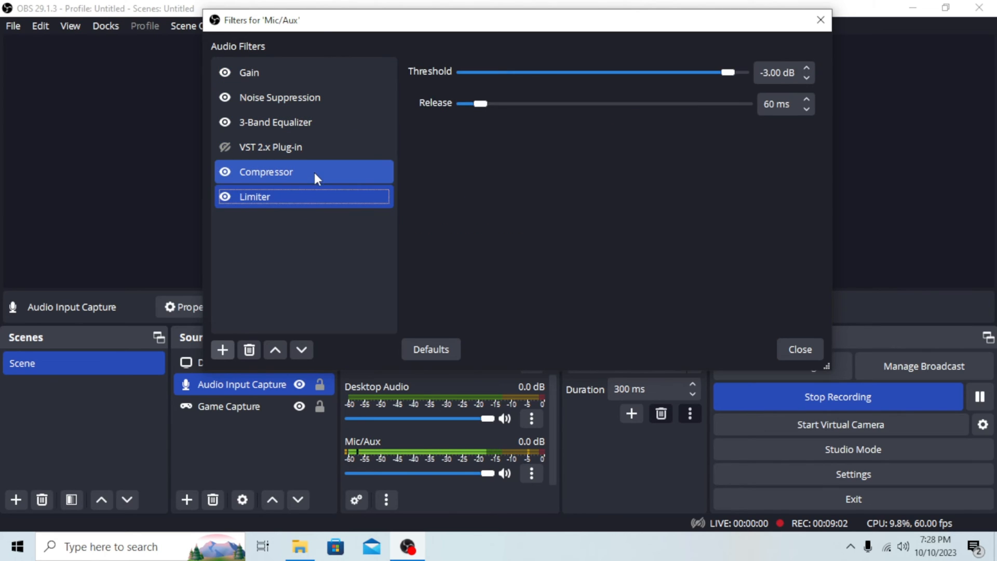
left_click(314, 173)
left_click(326, 147)
left_click(326, 123)
left_click(330, 94)
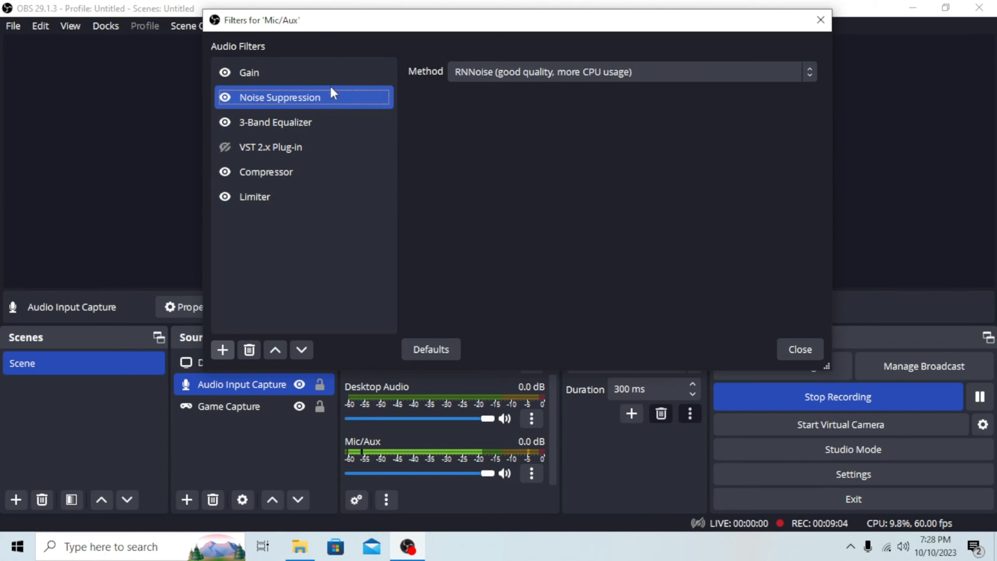
Go through the Mic/Aux filter chain once more from Gain to Limiter, checking the Noise Suppression method options along the way.
left_click(334, 73)
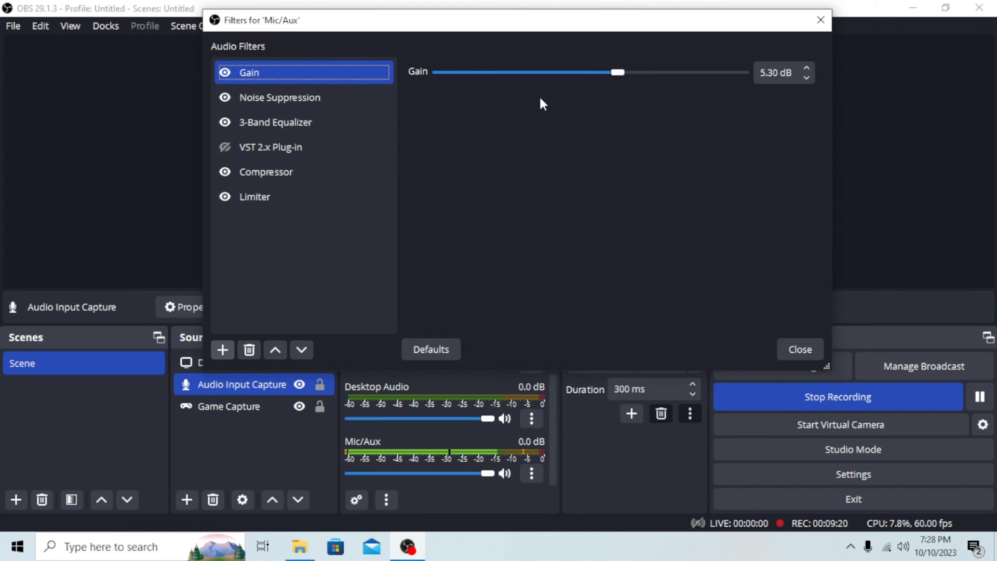
left_click(307, 99)
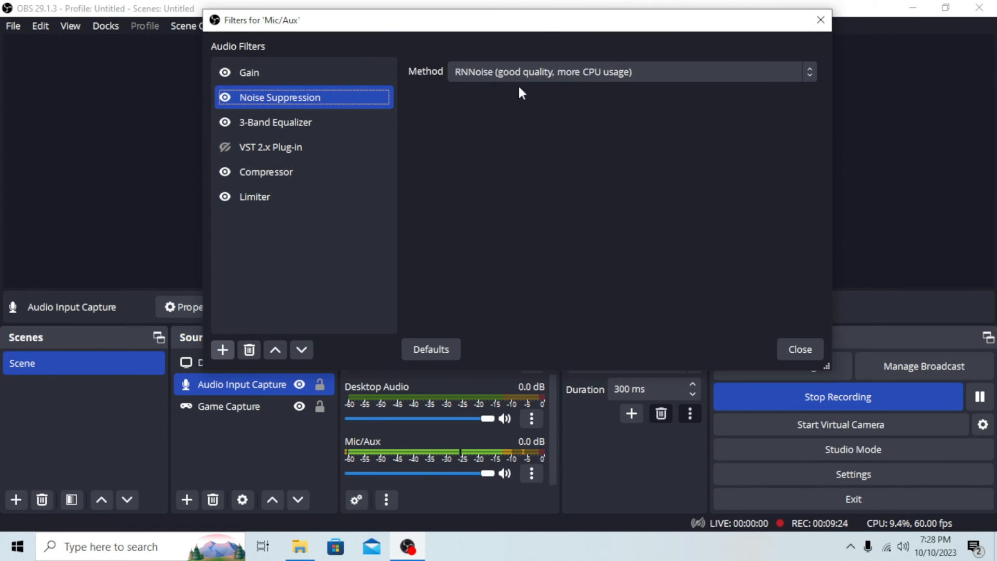
left_click(541, 71)
left_click(521, 107)
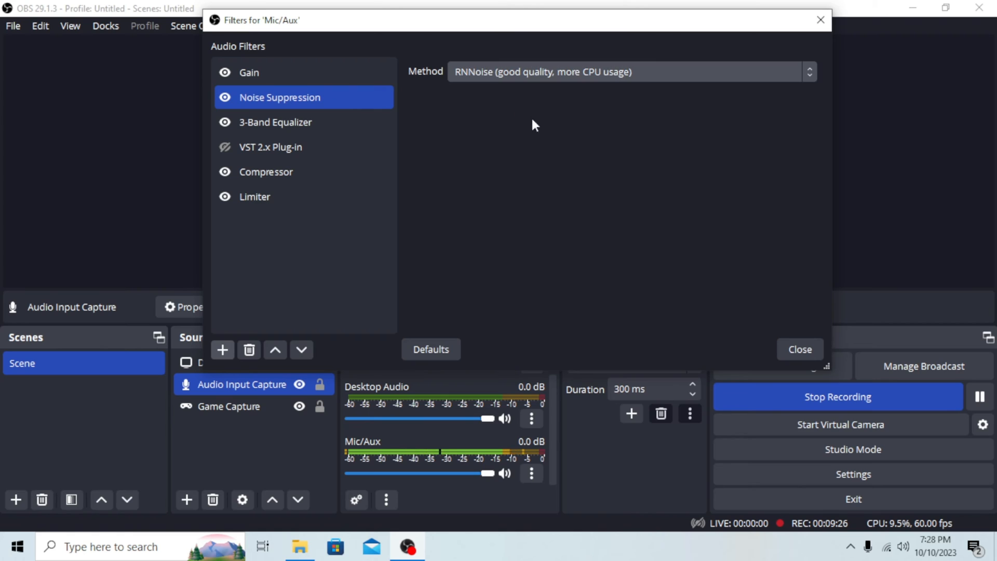
left_click(292, 126)
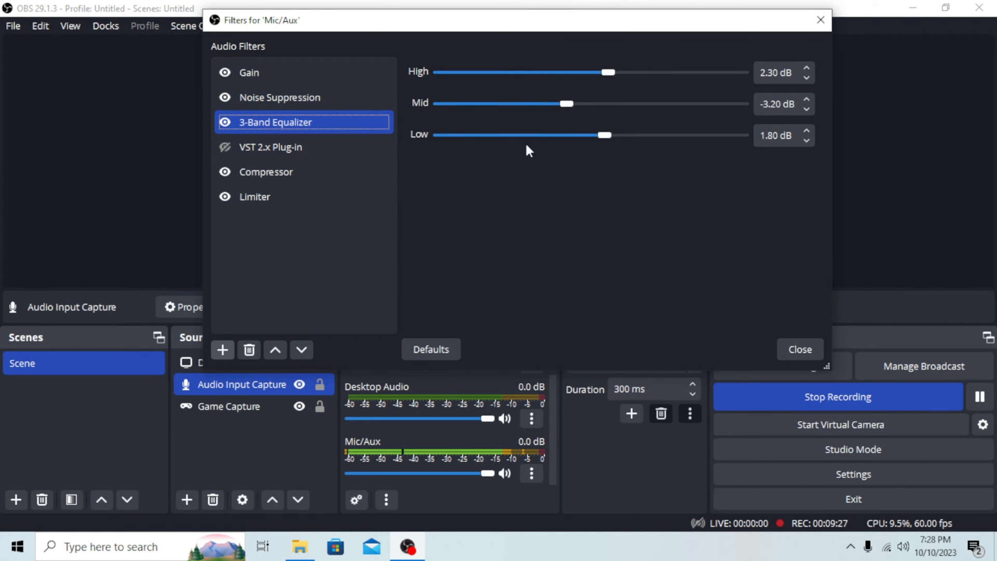
left_click(335, 150)
left_click(320, 170)
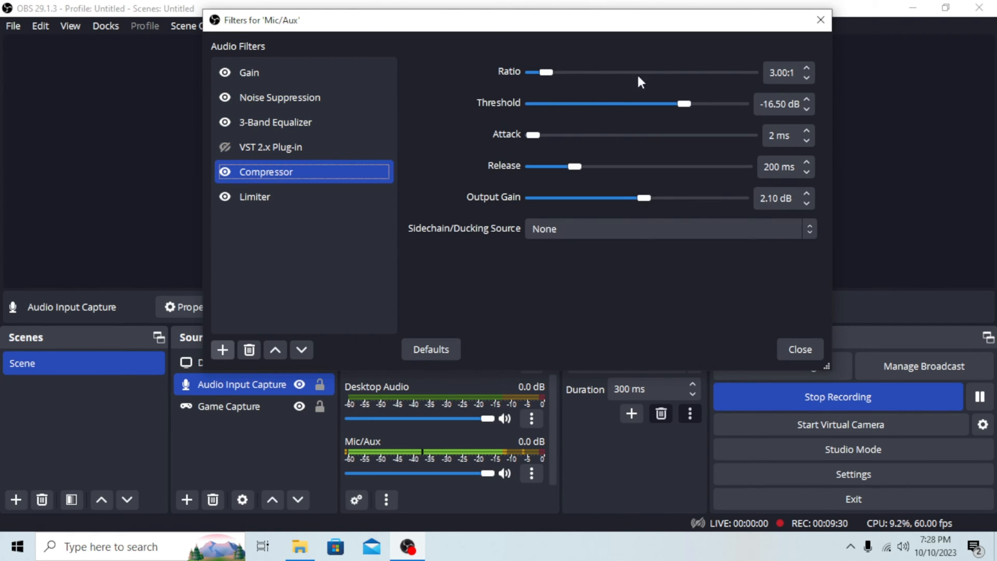
left_click(278, 197)
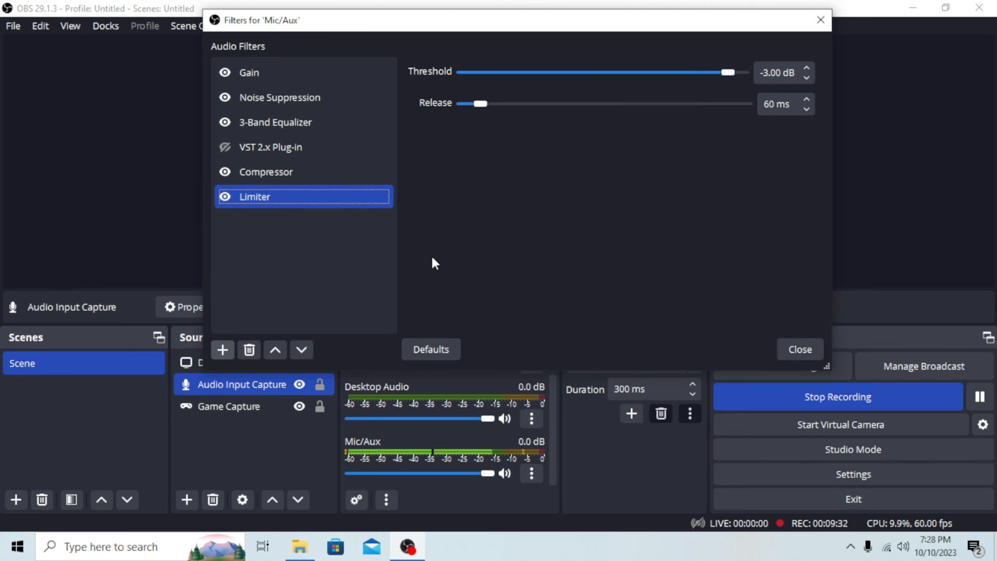